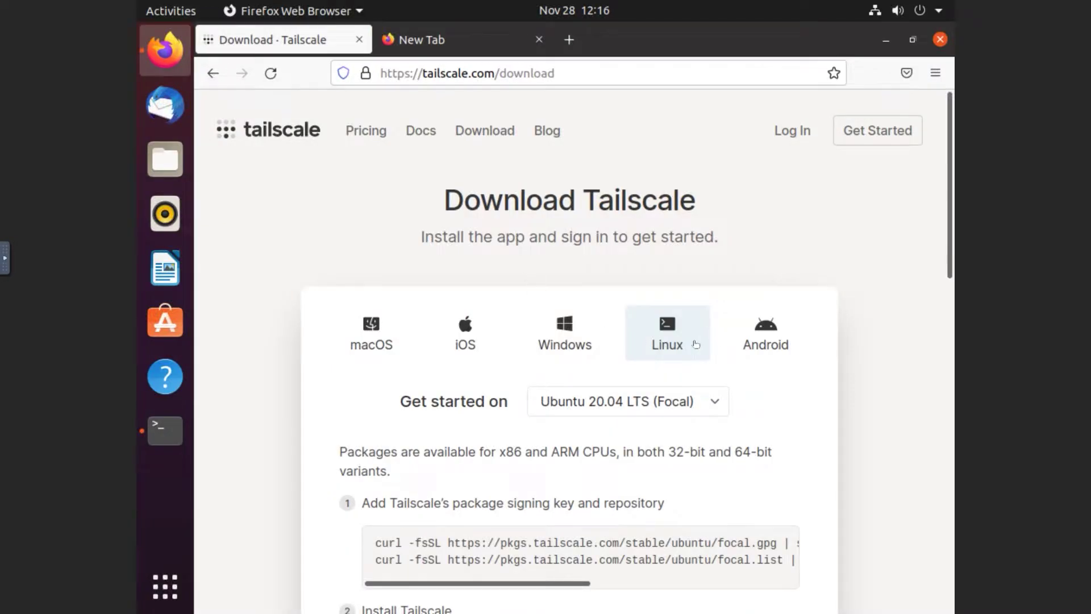
- Copy the first curl command of the Linux install steps, which adds Tailscale's signing key
left_click(688, 341)
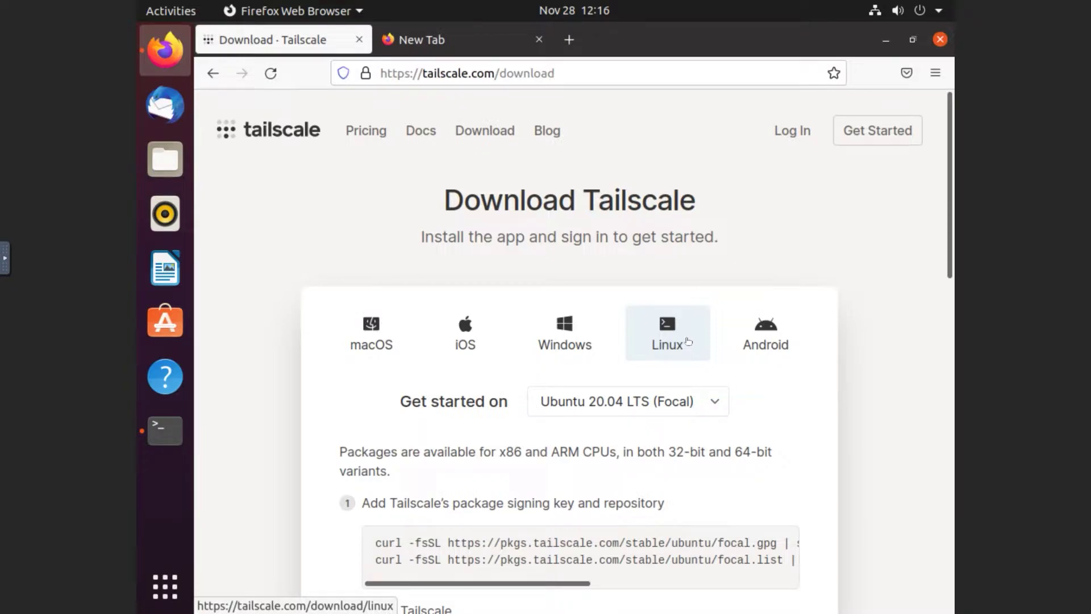
scroll(542, 355, "down", 6)
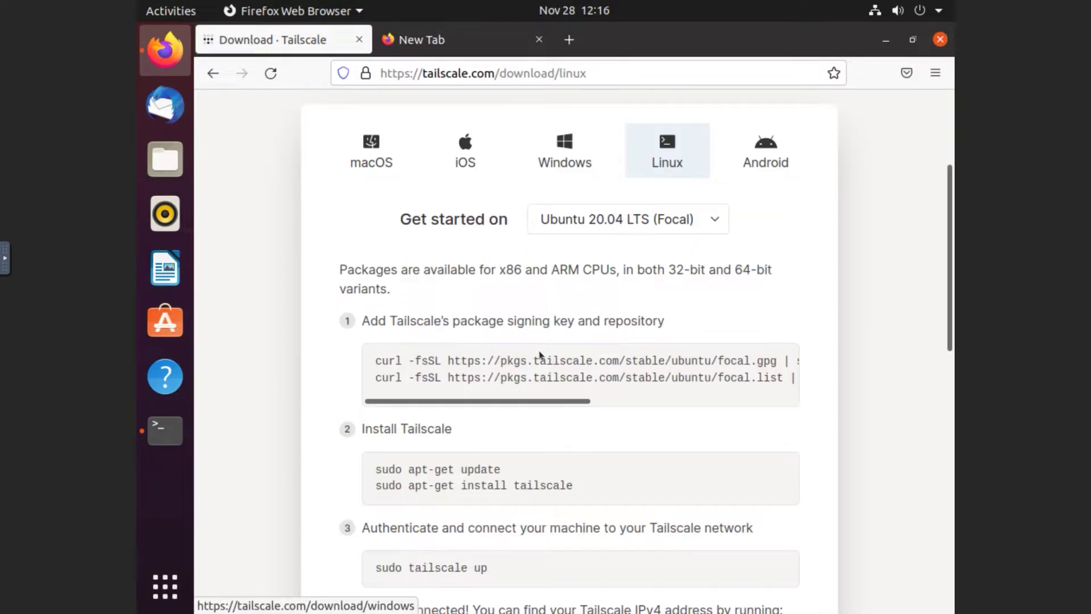
scroll(539, 349, "up", 2)
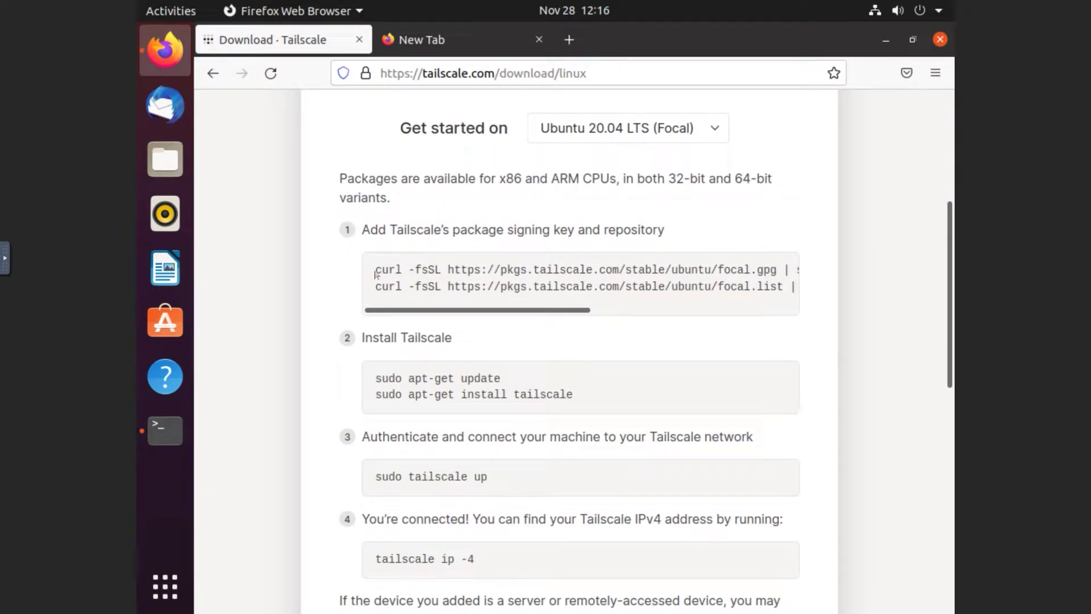
left_click_drag(375, 274, 824, 277)
left_click_drag(732, 287, 607, 277)
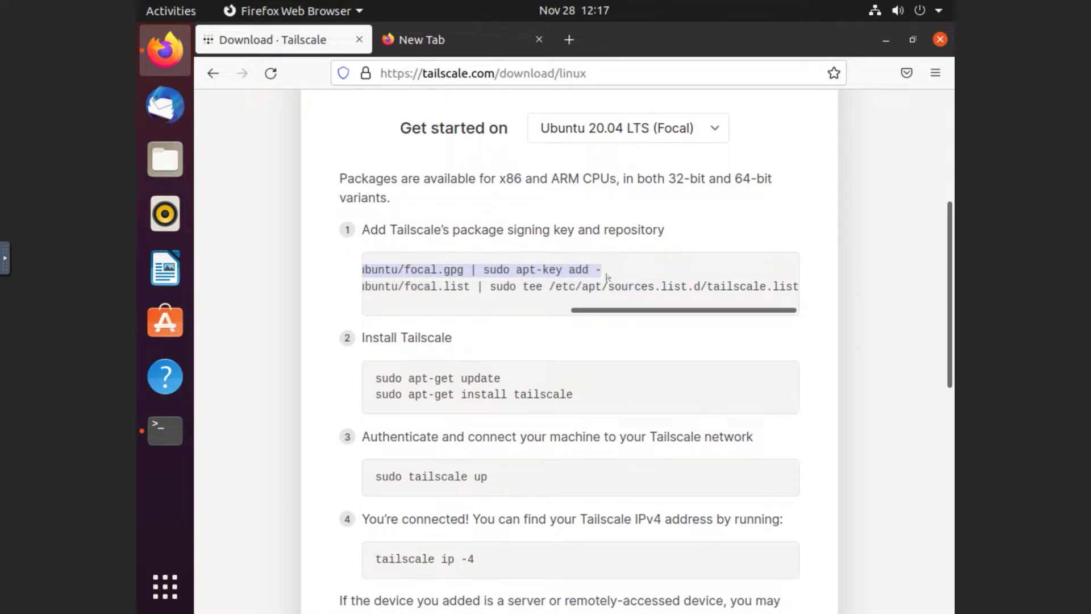
right_click(501, 273)
left_click(536, 283)
left_click(165, 430)
- Paste the signing-key command, then install curl with sudo apt install curl
right_click(471, 185)
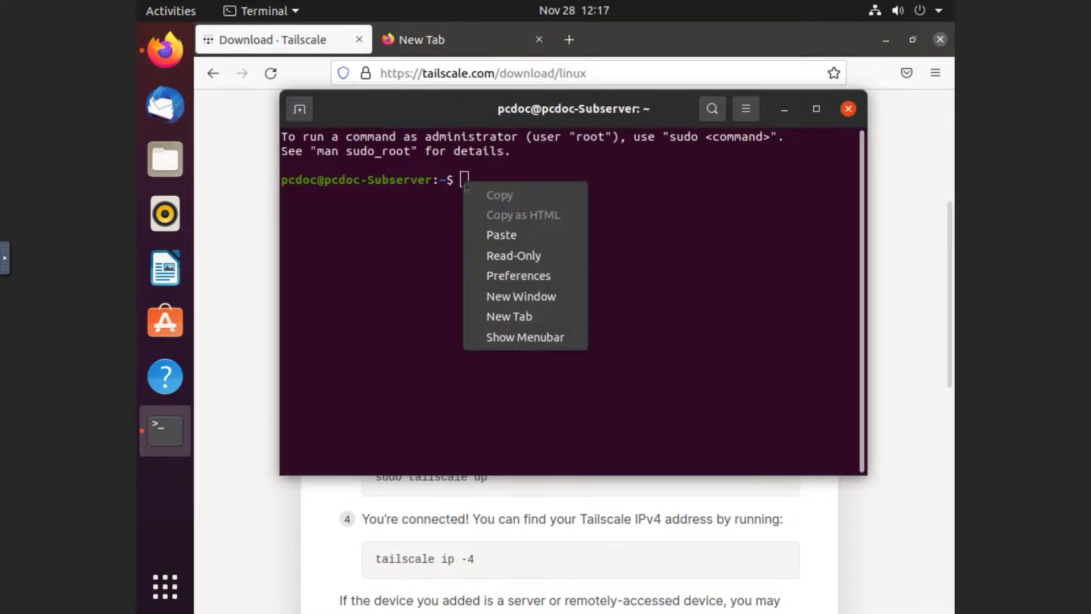
left_click(499, 234)
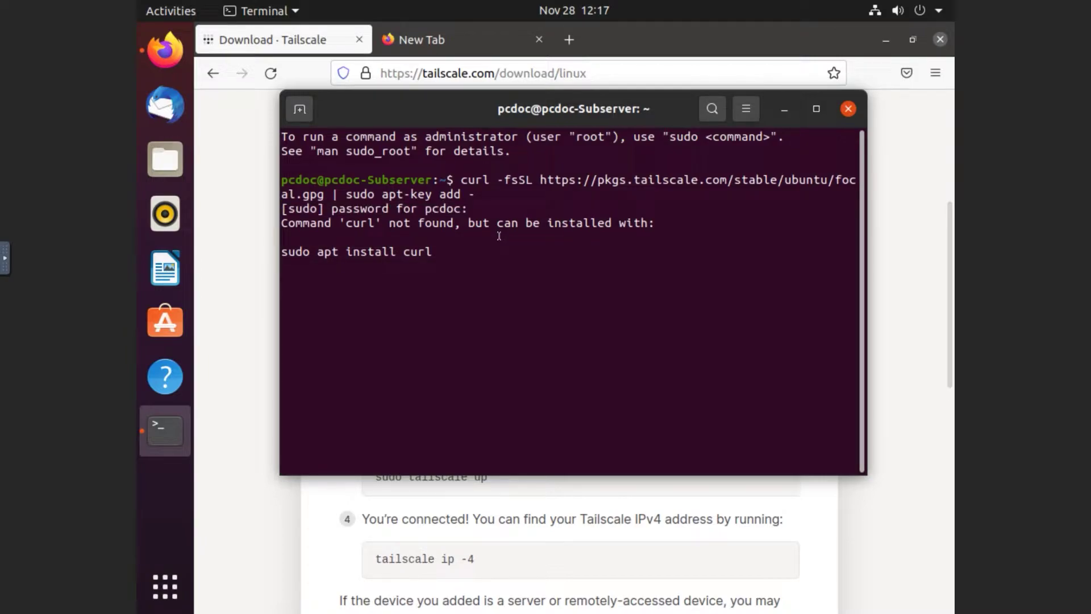
key("Return")
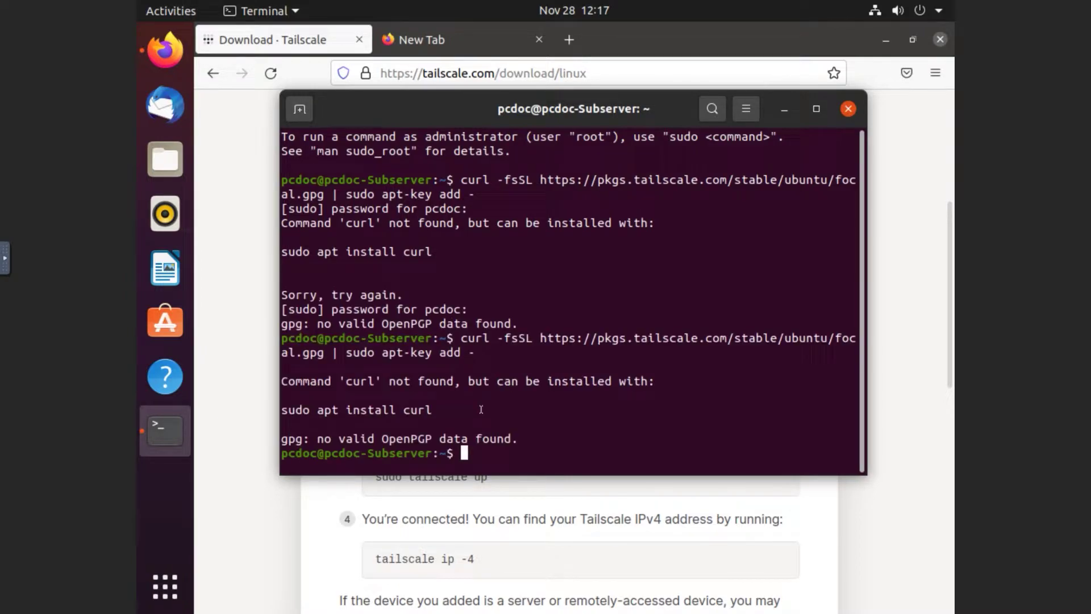
type("sudo apt install curl")
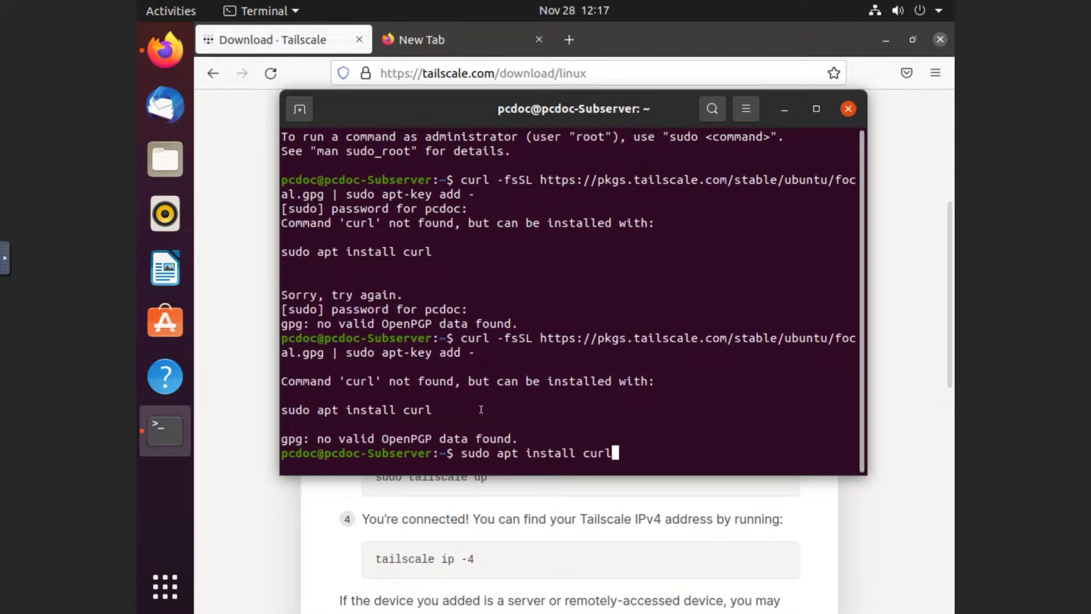
key("Return")
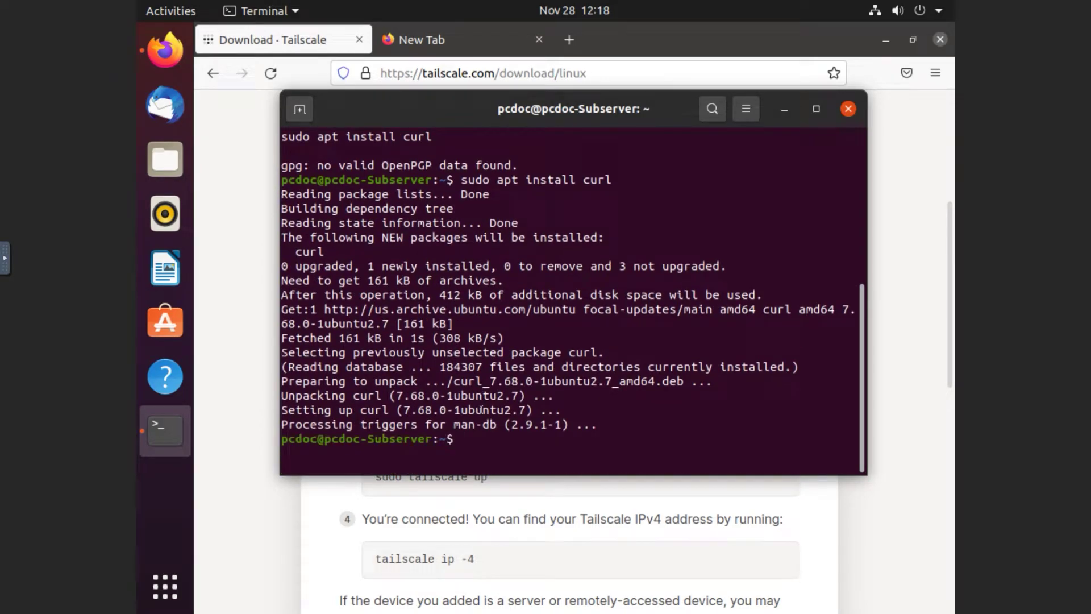
- Add Tailscale's package repository list and rerun the signing-key command now that curl exists
key("alt+Tab")
scroll(375, 287, "left", 3)
left_click_drag(375, 289, 805, 288)
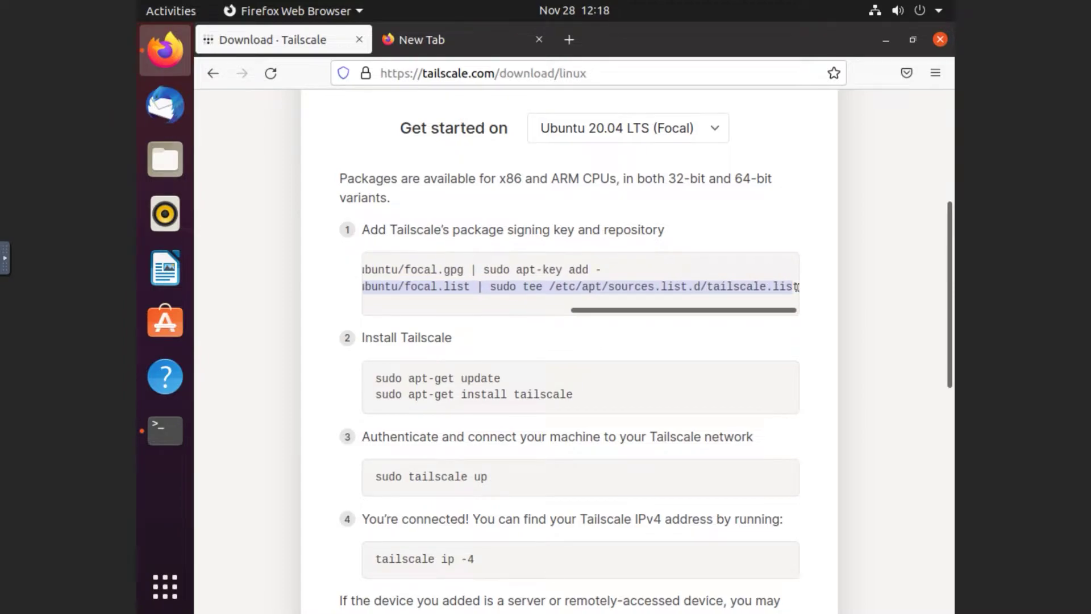
right_click(732, 290)
left_click(740, 301)
left_click(165, 431)
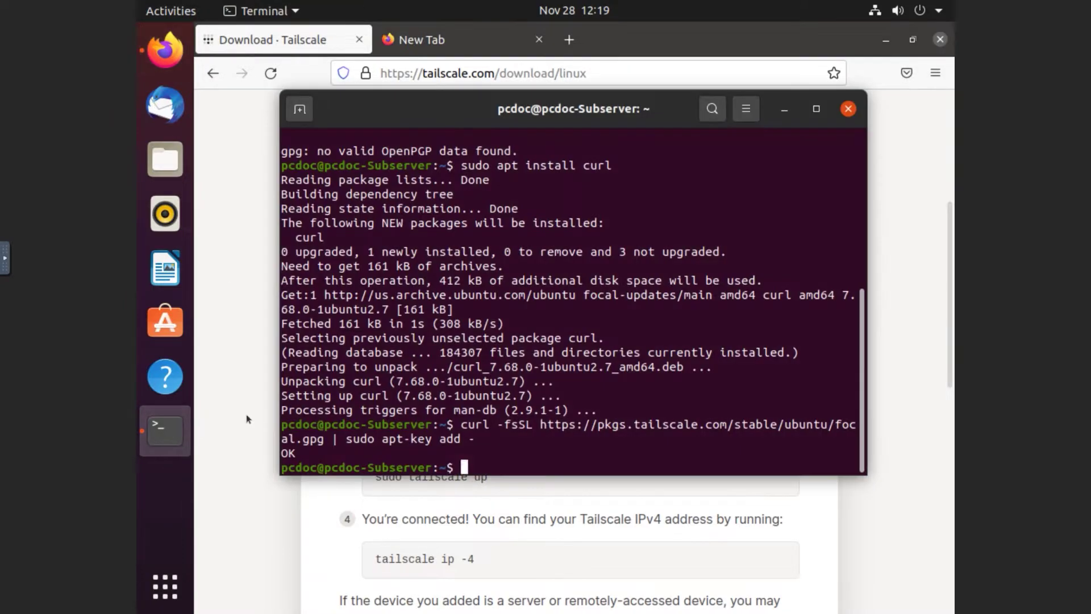
right_click(460, 472)
left_click(498, 352)
key("Return")
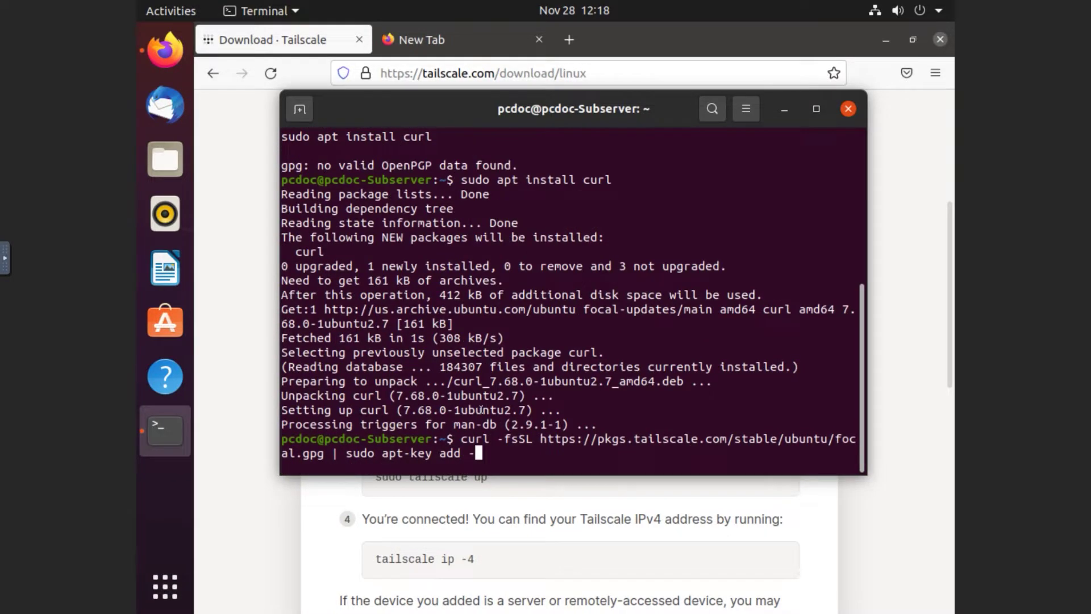
key("Return")
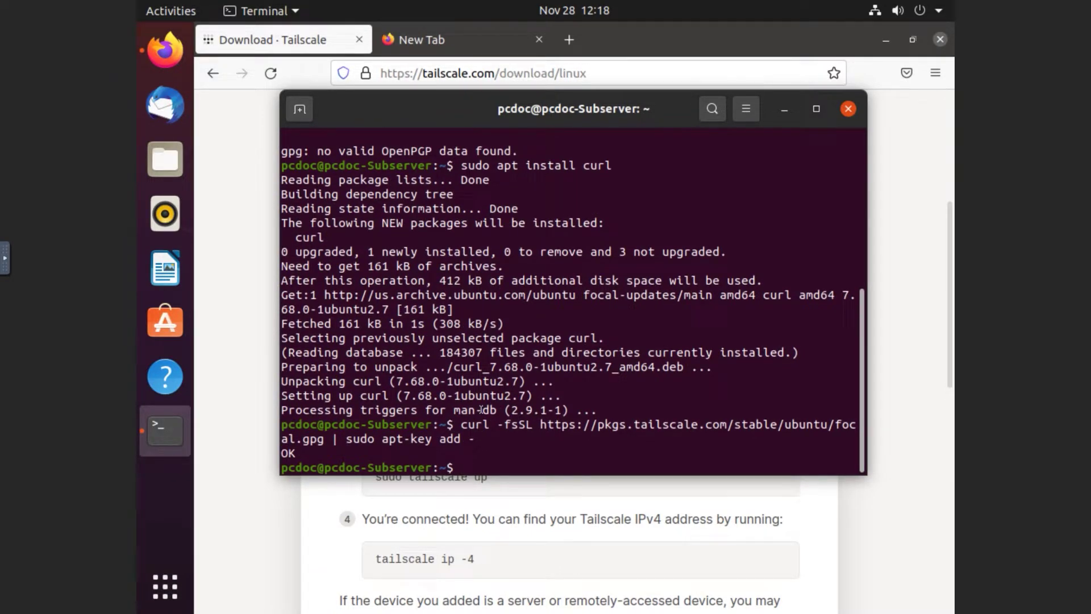
- Copy sudo apt-get update from the instructions and run it to refresh package lists
key("alt+Tab")
left_click_drag(376, 378, 509, 378)
right_click(459, 378)
left_click(483, 385)
left_click(164, 430)
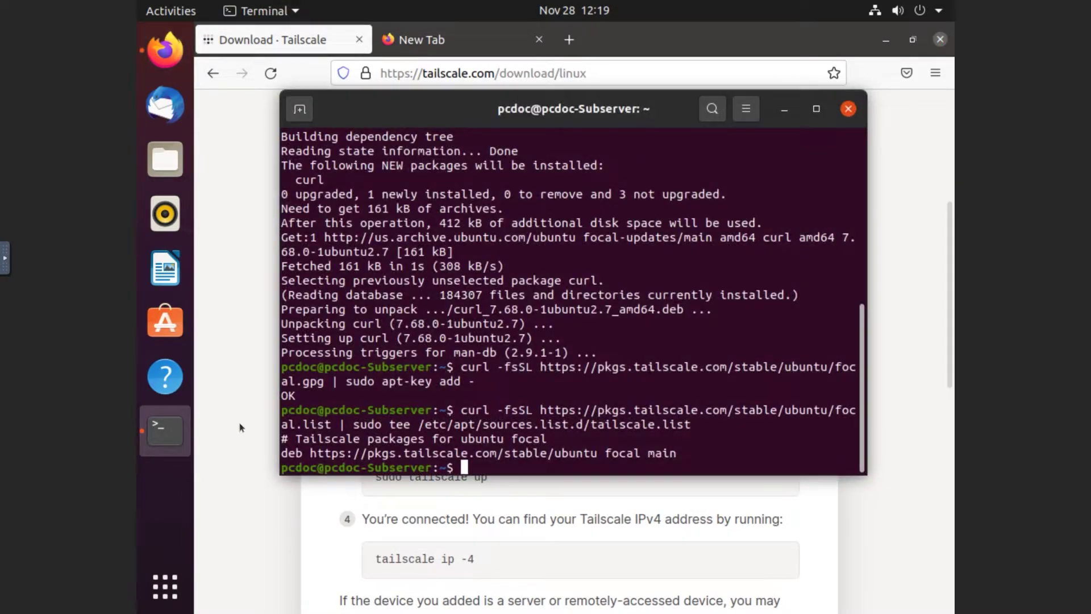
right_click(464, 303)
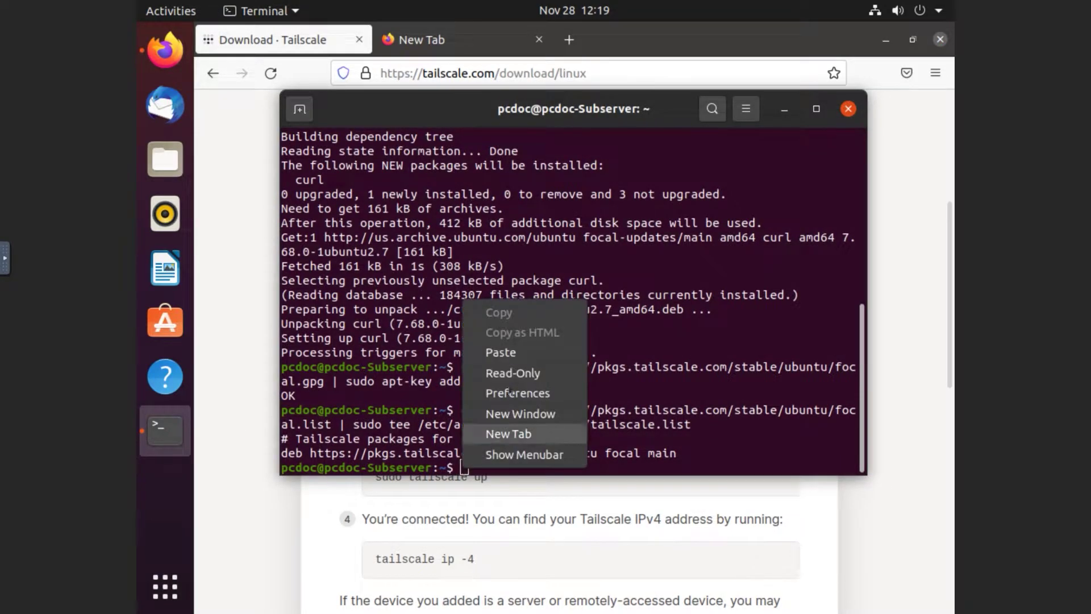
left_click(500, 352)
key("Return")
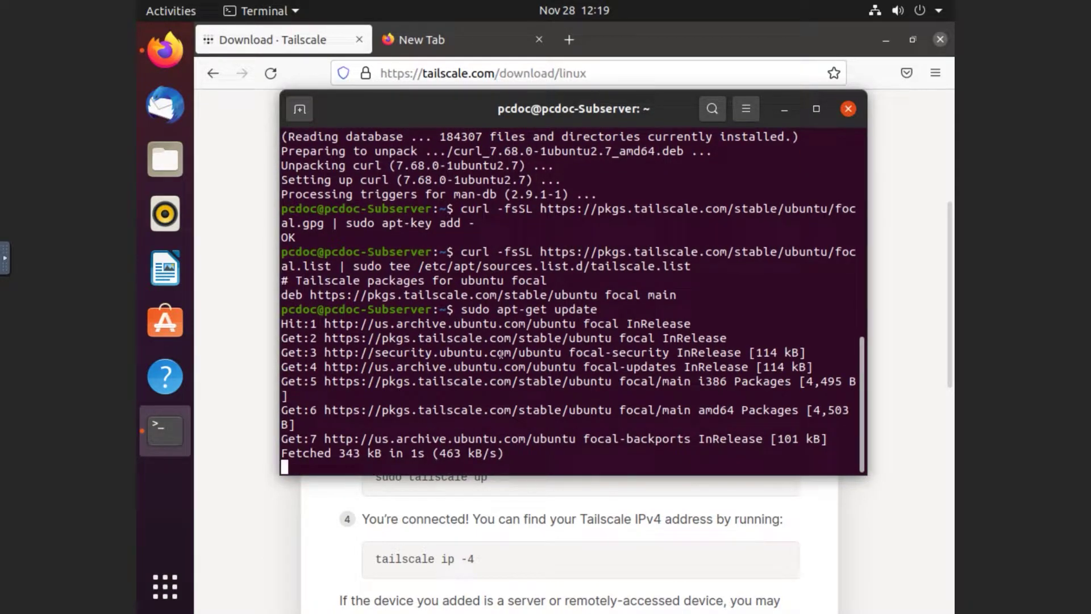
- Copy the Tailscale install command from the download page and run it in the terminal
left_click(474, 532)
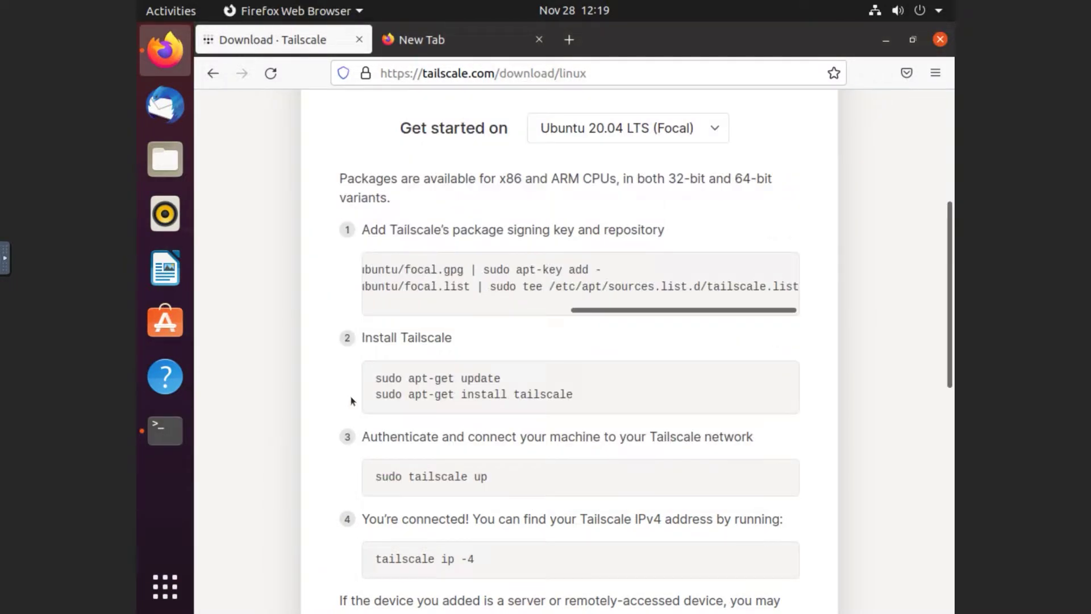
left_click_drag(374, 396, 585, 397)
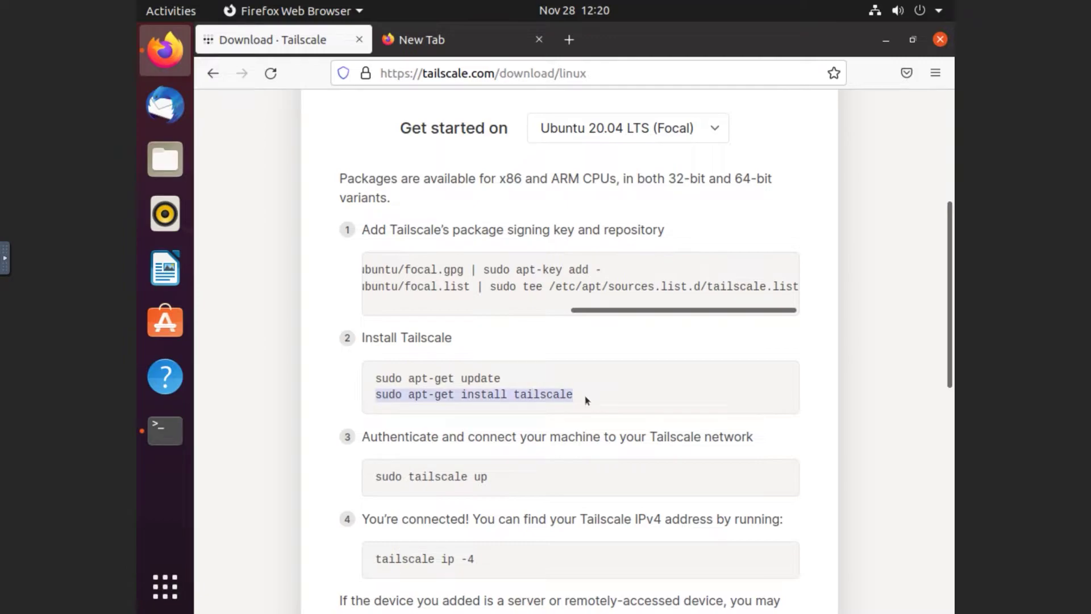
right_click(527, 399)
left_click(529, 437)
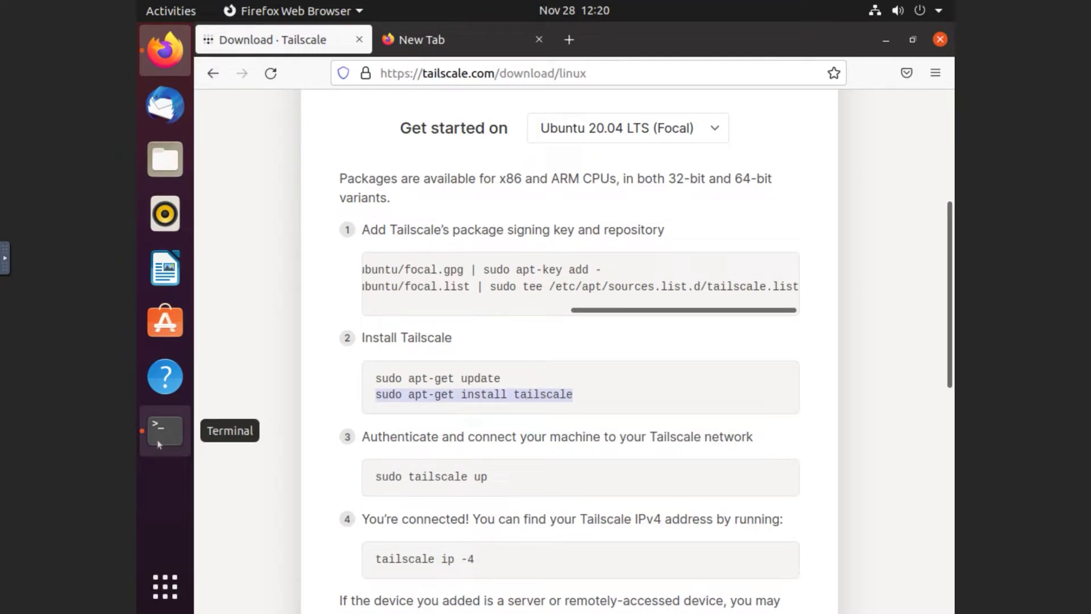
left_click(165, 430)
key("Return")
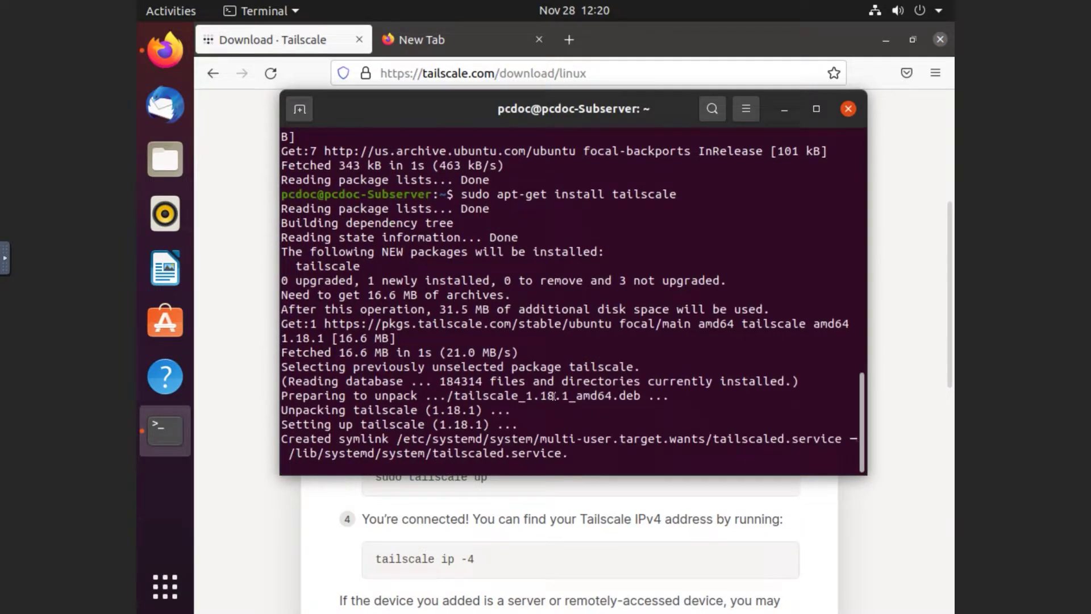
- Copy 'sudo tailscale up' from the instructions and run it in the terminal
key("alt+Tab")
scroll(499, 329, "down", 3)
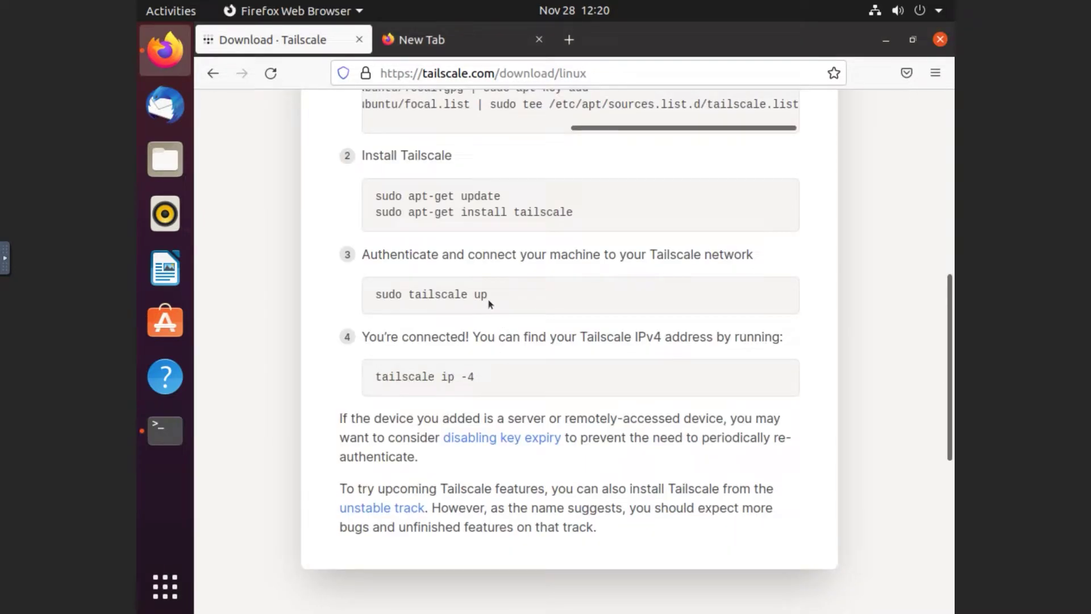
left_click_drag(488, 300, 376, 295)
right_click(400, 297)
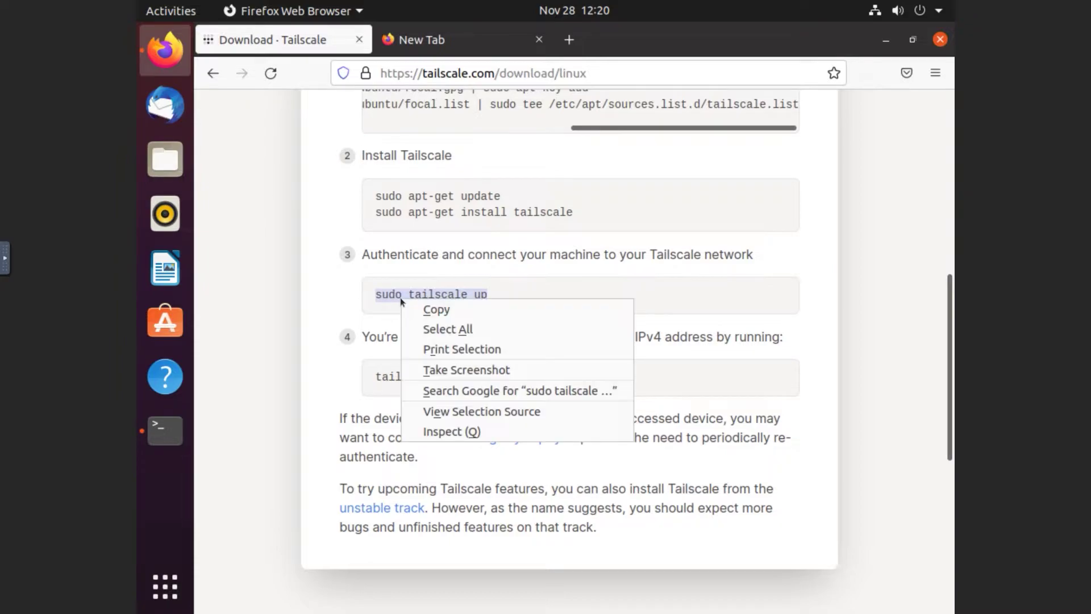
left_click(430, 309)
left_click(160, 434)
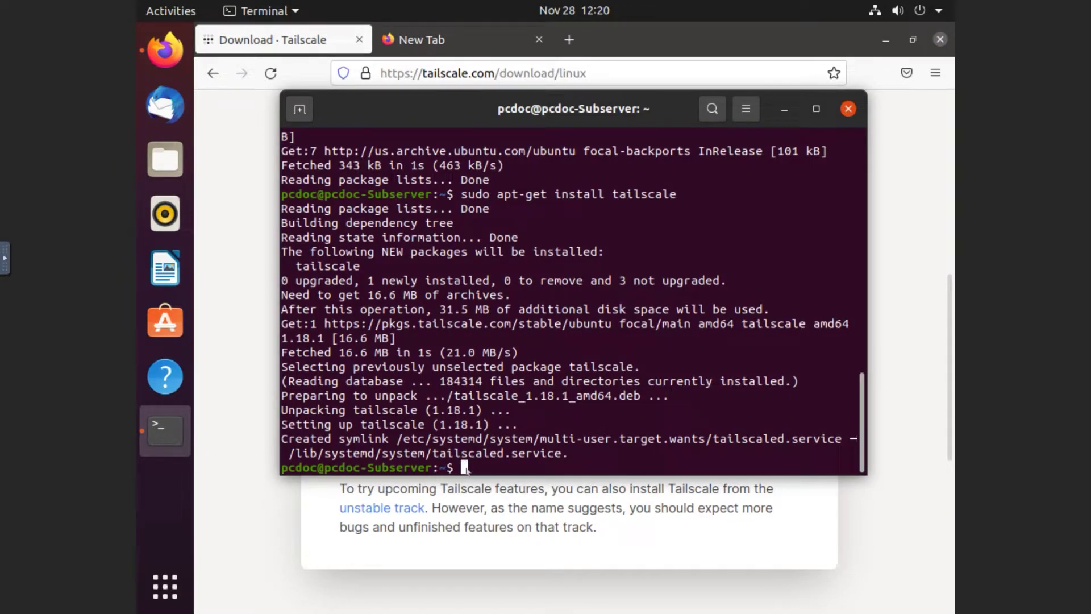
right_click(464, 467)
left_click(504, 351)
key("Return")
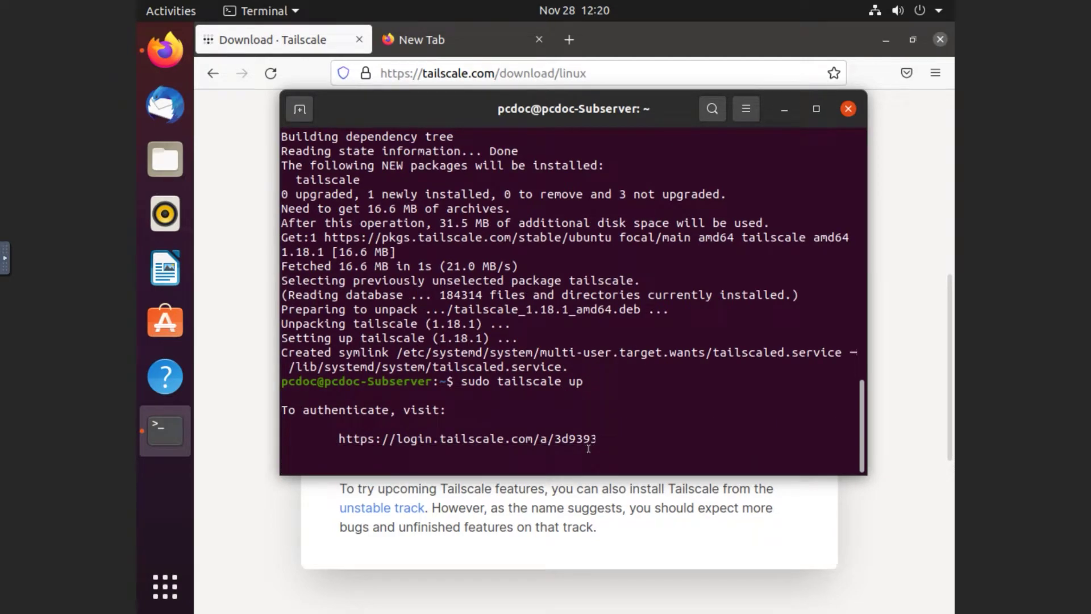
- Copy the printed login URL and stop the waiting tailscale up command with Ctrl+C
left_click_drag(338, 438, 591, 438)
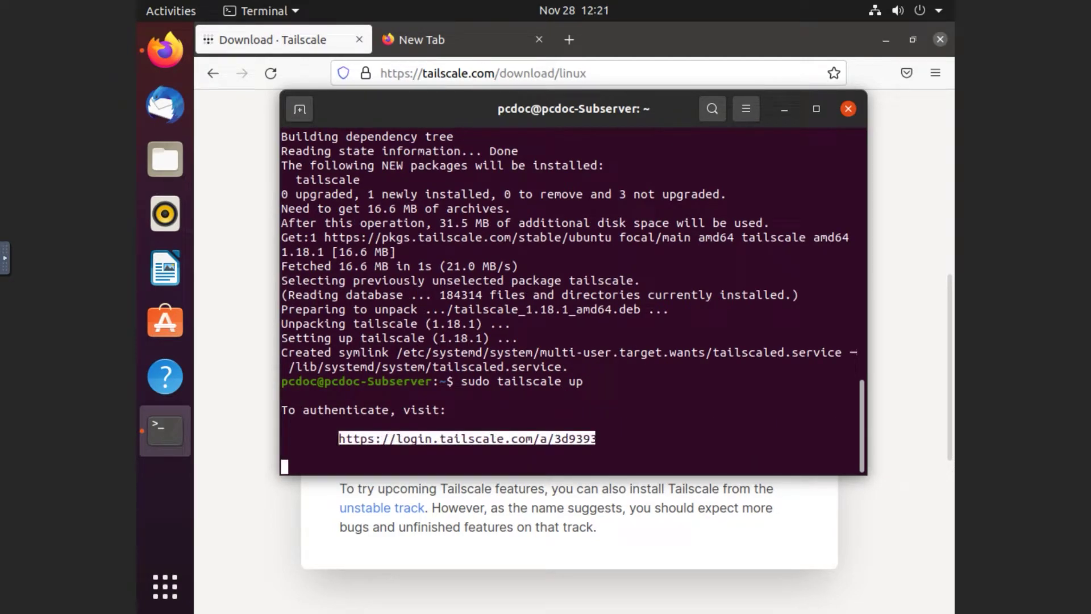
key("ctrl+c")
right_click(426, 409)
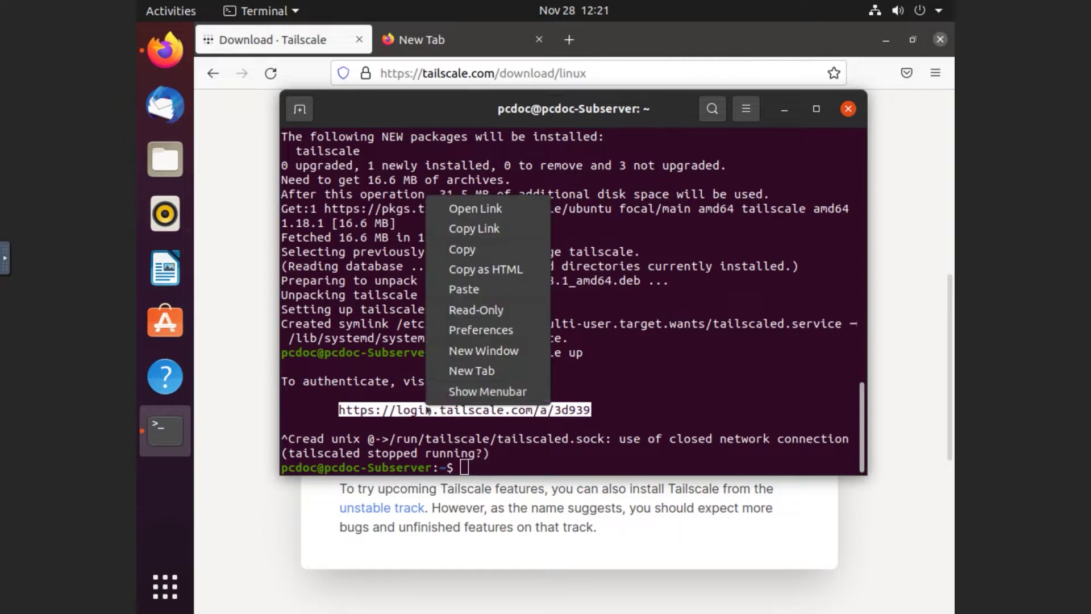
left_click(472, 234)
- Load the copied login link in a new tab and sign in with Google
left_click(569, 39)
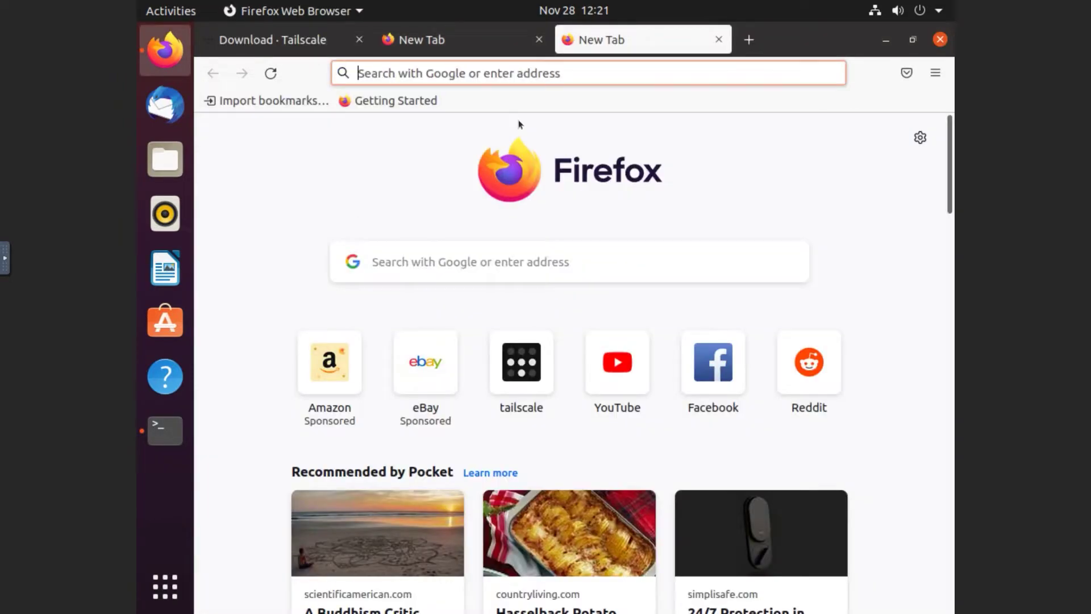
left_click(456, 74)
key("ctrl+v")
key("Return")
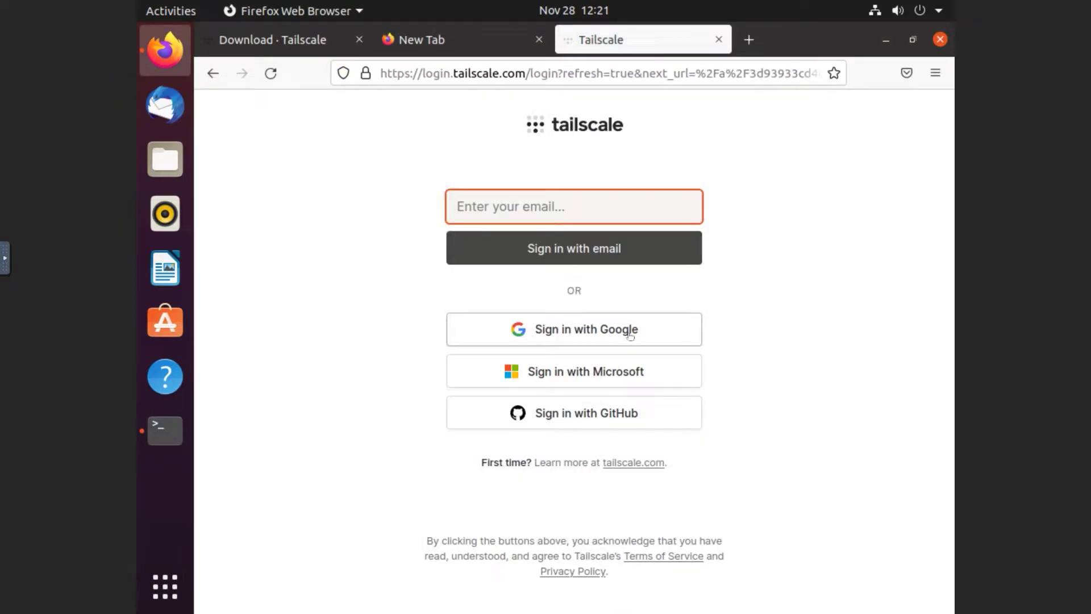
left_click(630, 335)
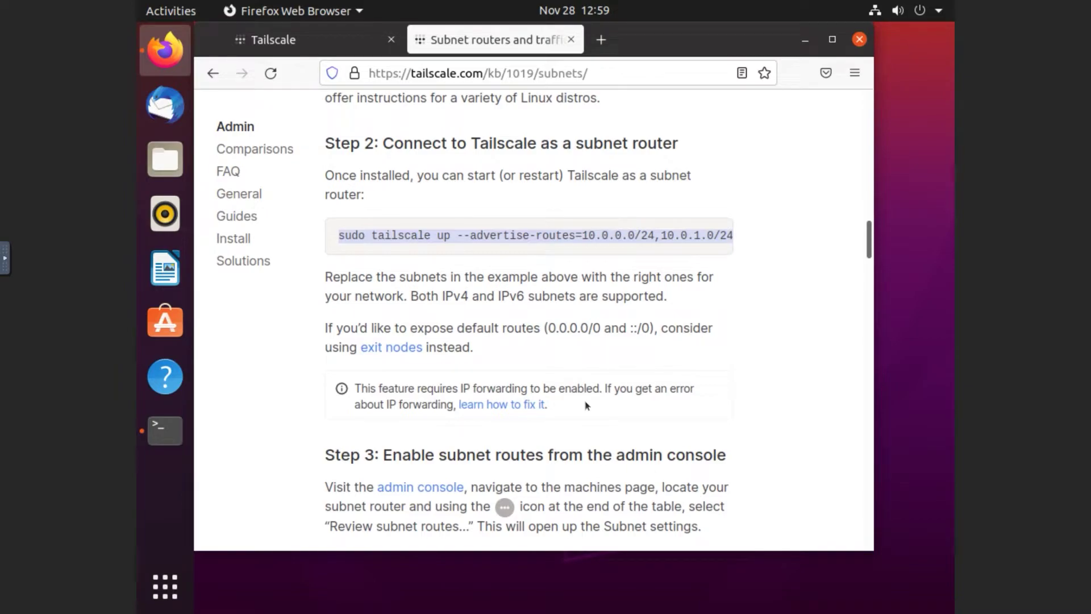
scroll(587, 405, "down", 3)
scroll(585, 401, "up", 3)
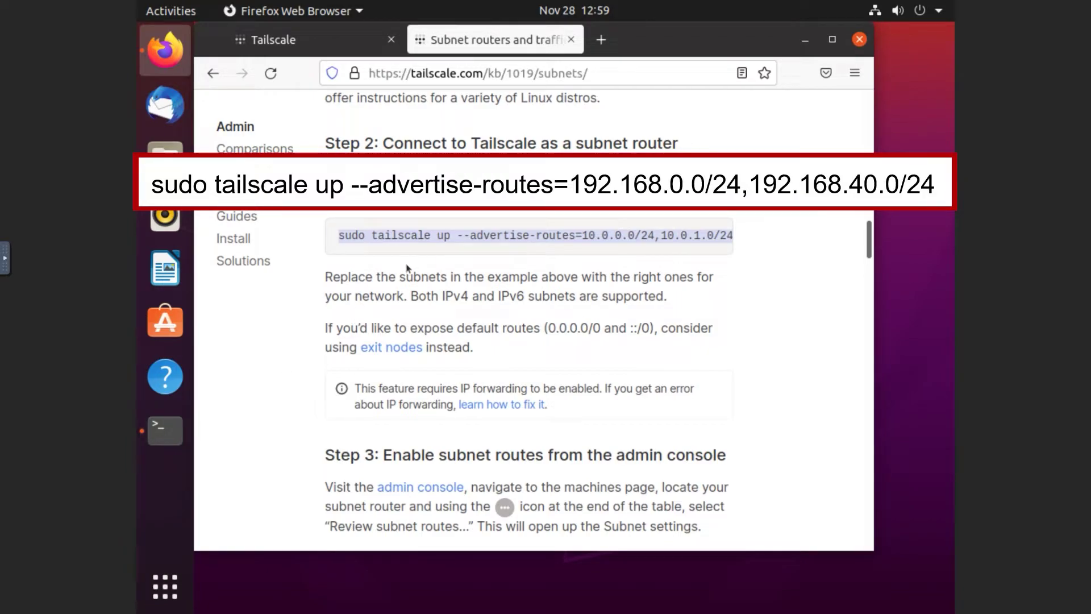
- Run the advertise-routes command for 192.168.40.0/24 and 192.168.0.0/24 in the terminal
left_click(165, 430)
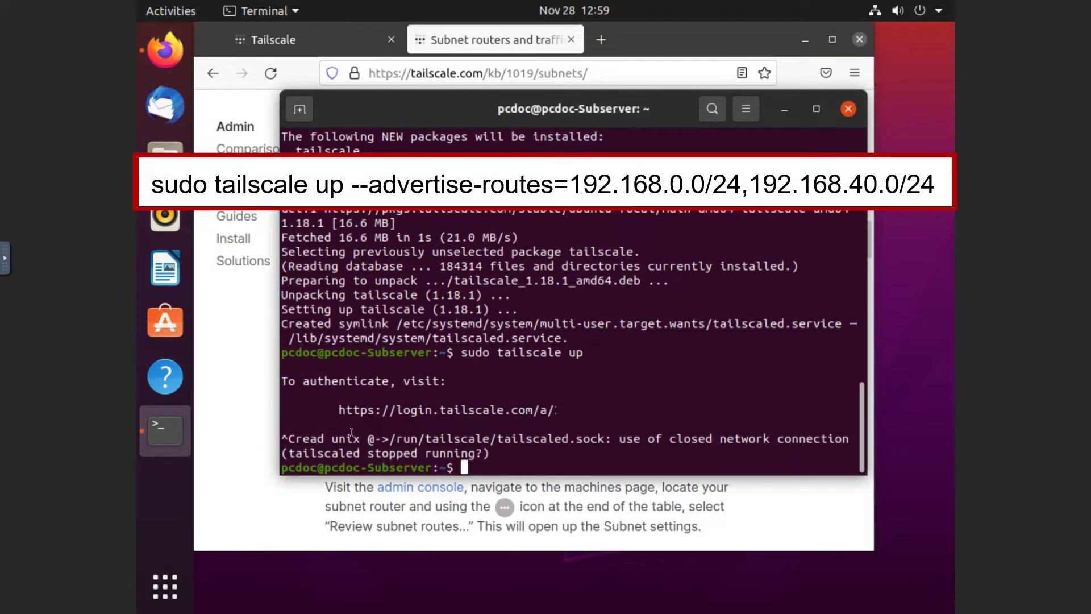
right_click(471, 467)
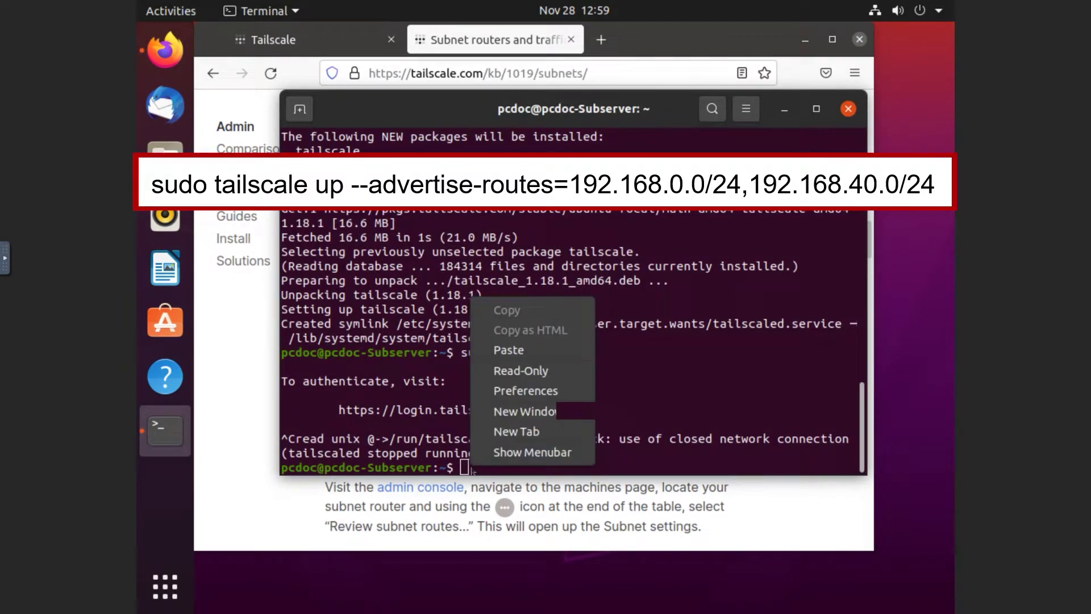
left_click(511, 349)
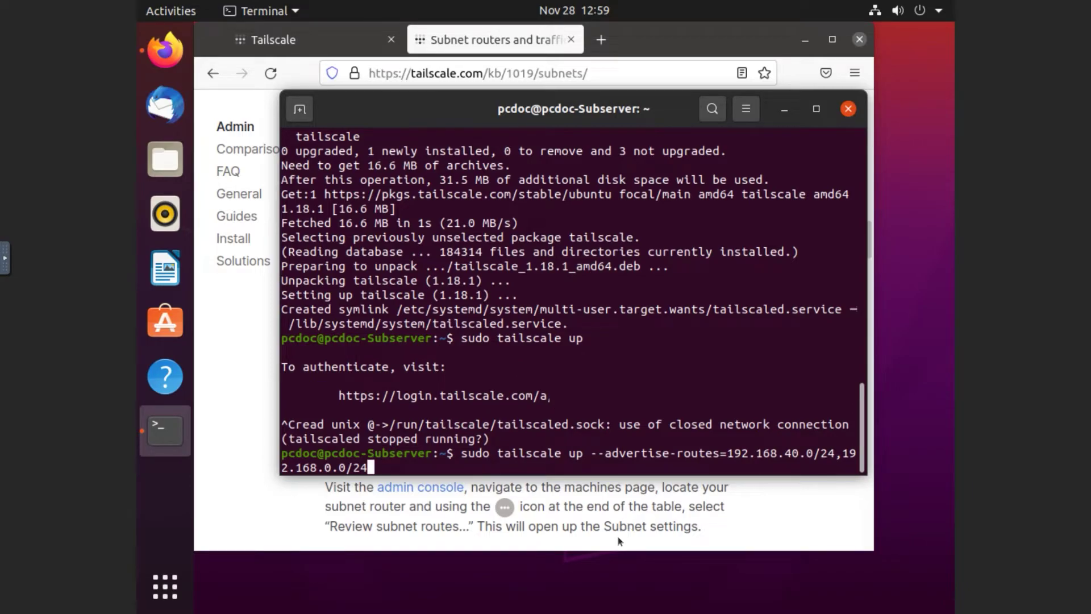
key("Return")
key("Return")
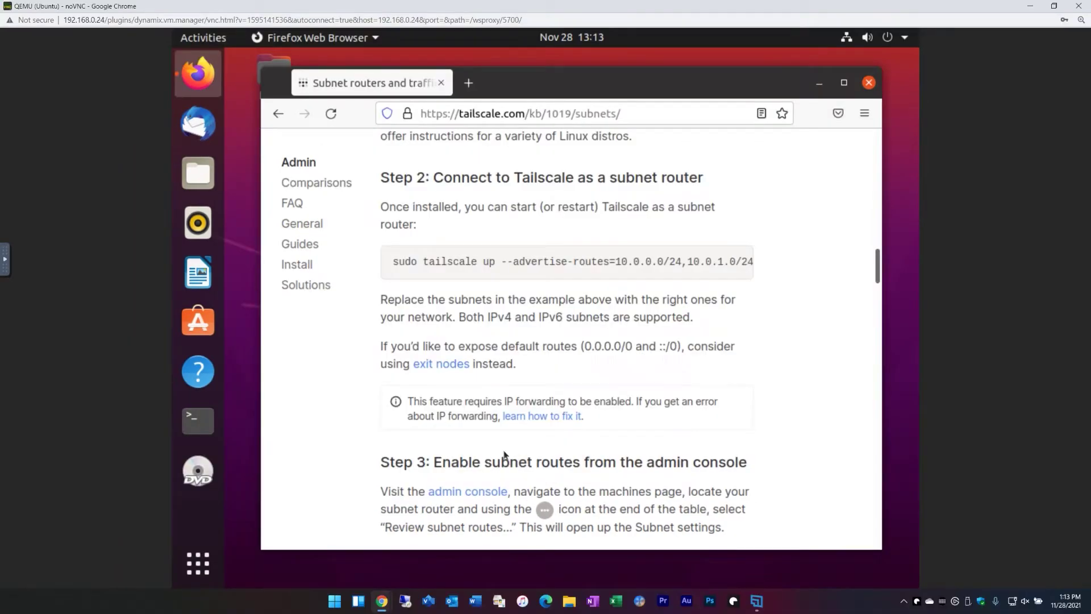
- Open the IP forwarding guide and run its ipv4 forwarding echo/tee command
left_click(563, 344)
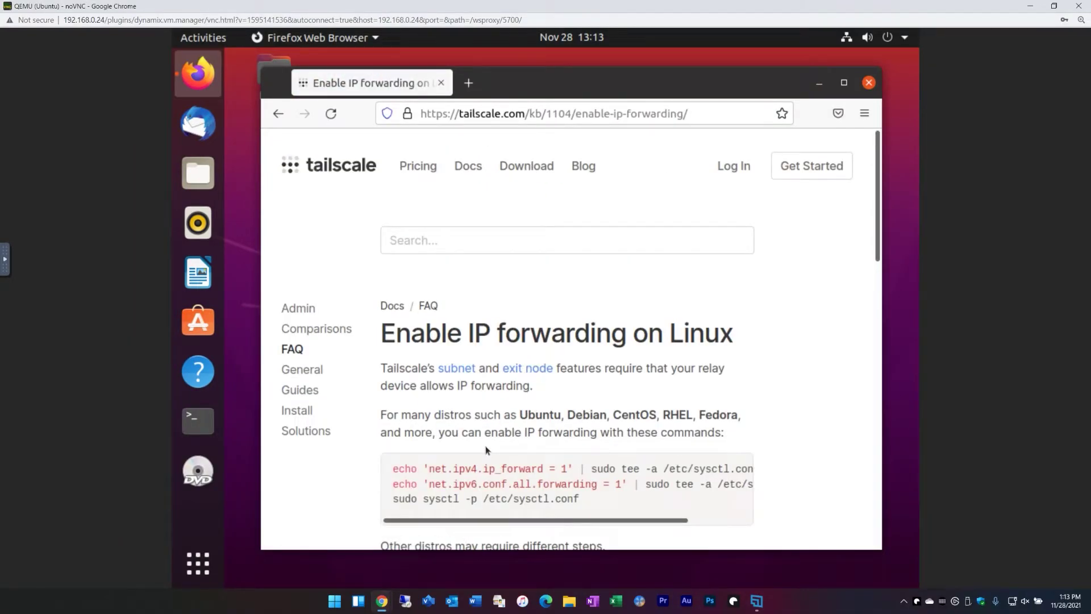
scroll(526, 372, "down", 3)
left_click_drag(401, 301, 704, 303)
right_click(660, 305)
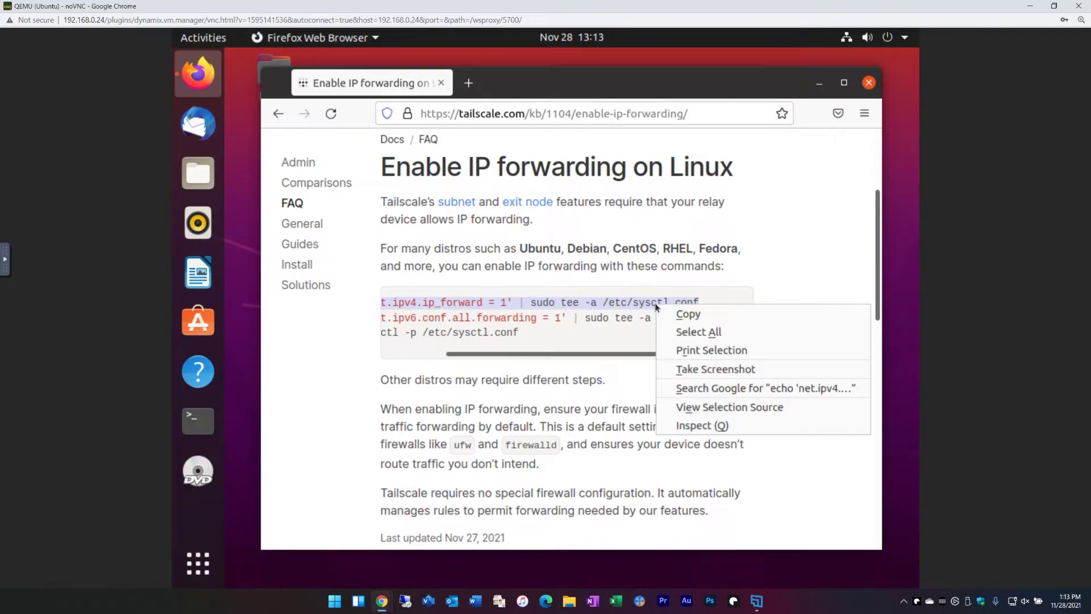
left_click(663, 311)
left_click(198, 421)
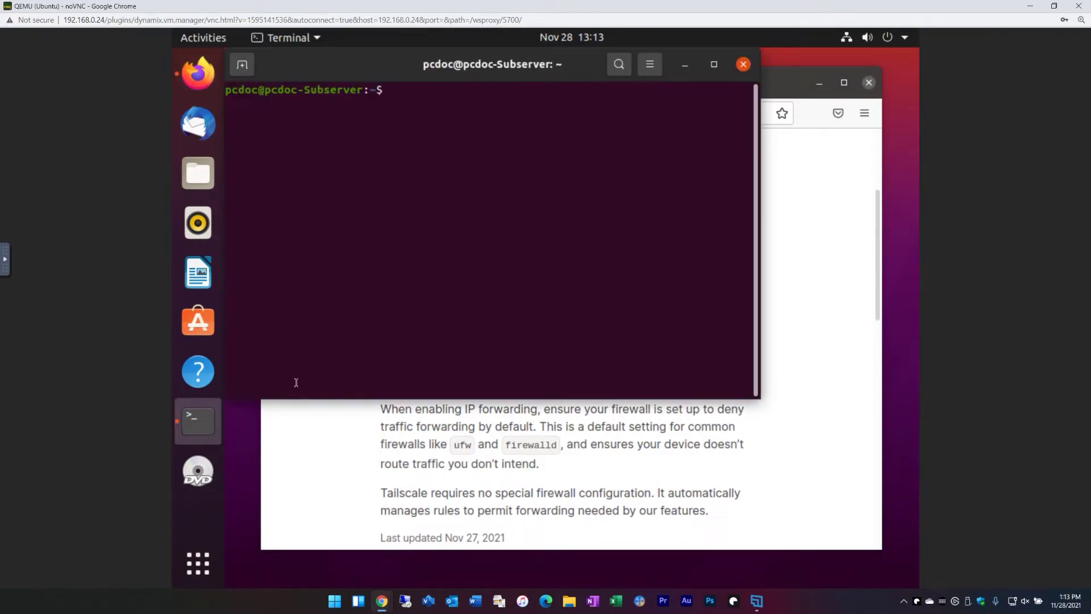
right_click(398, 95)
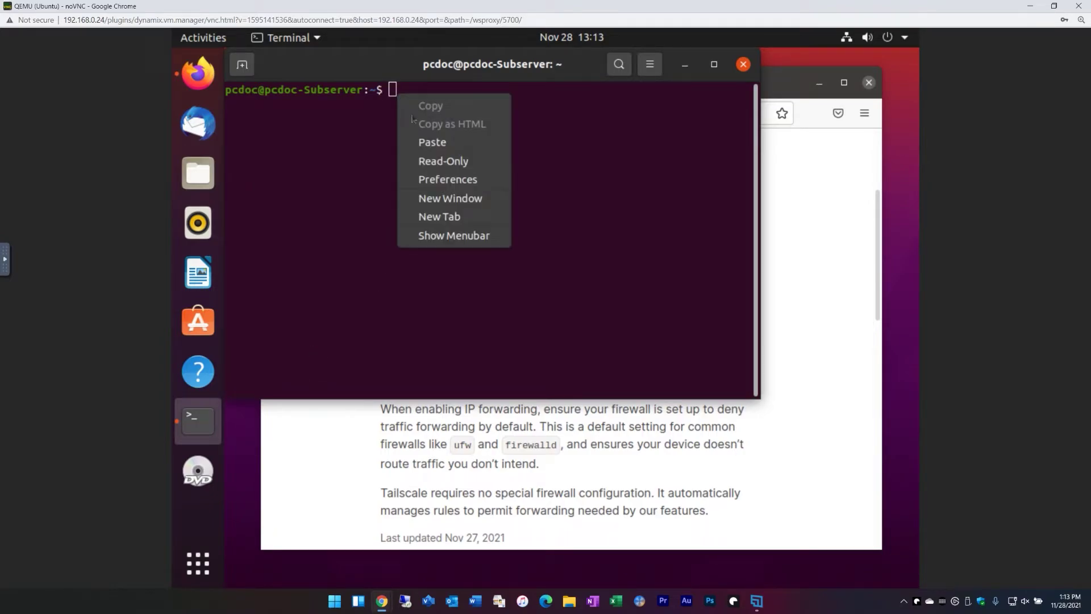
left_click(429, 139)
key("Return")
key("Return")
key("alt+Tab")
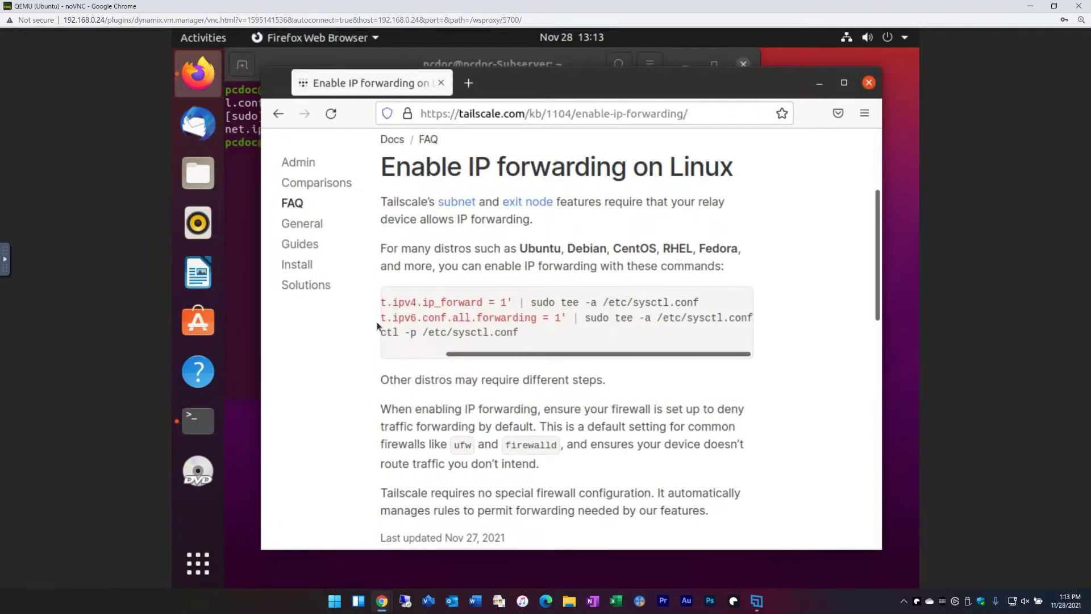
- Copy and run the ipv6 forwarding command in the terminal
left_click_drag(414, 300, 760, 305)
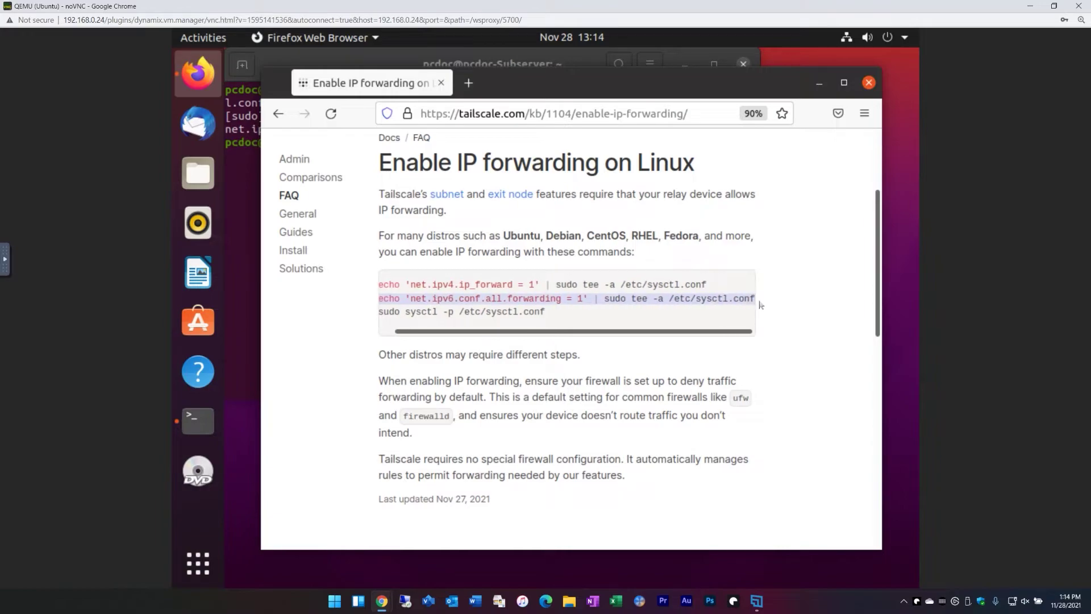
right_click(694, 298)
left_click(756, 312)
left_click(197, 421)
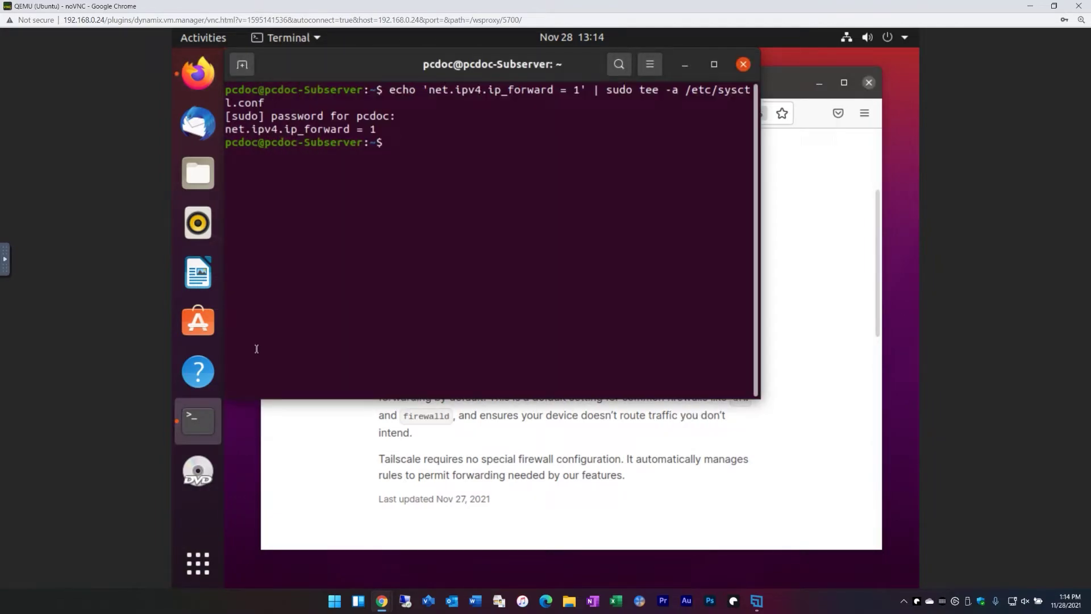
right_click(390, 142)
left_click(412, 187)
key("Return")
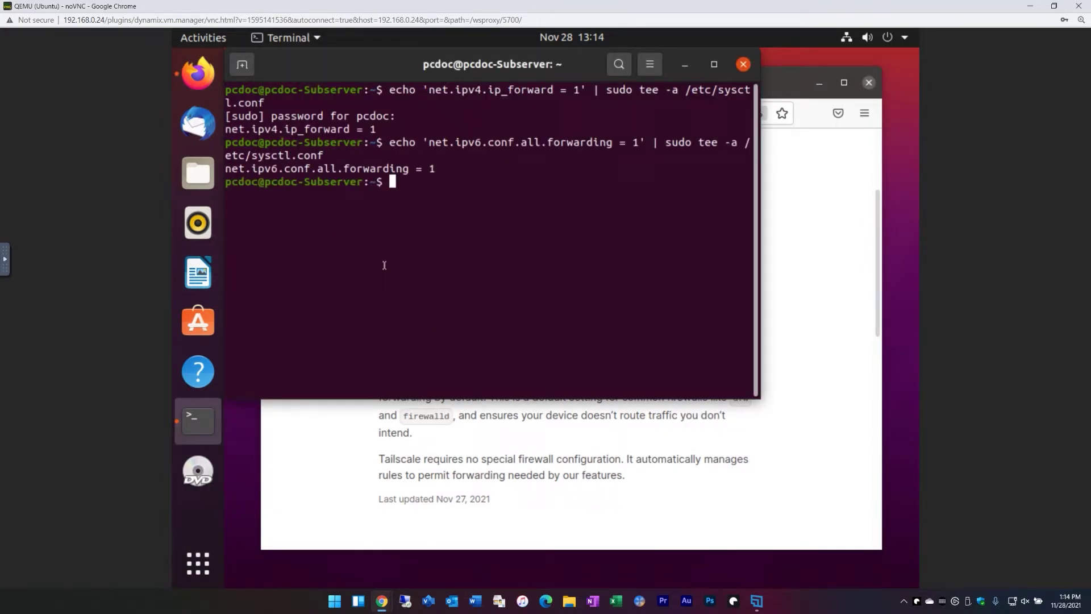
- Run sudo sysctl -p to apply the forwarding settings from /etc/sysctl.conf
left_click(197, 73)
left_click_drag(378, 312, 530, 314)
right_click(530, 314)
left_click(562, 323)
left_click(198, 421)
right_click(388, 182)
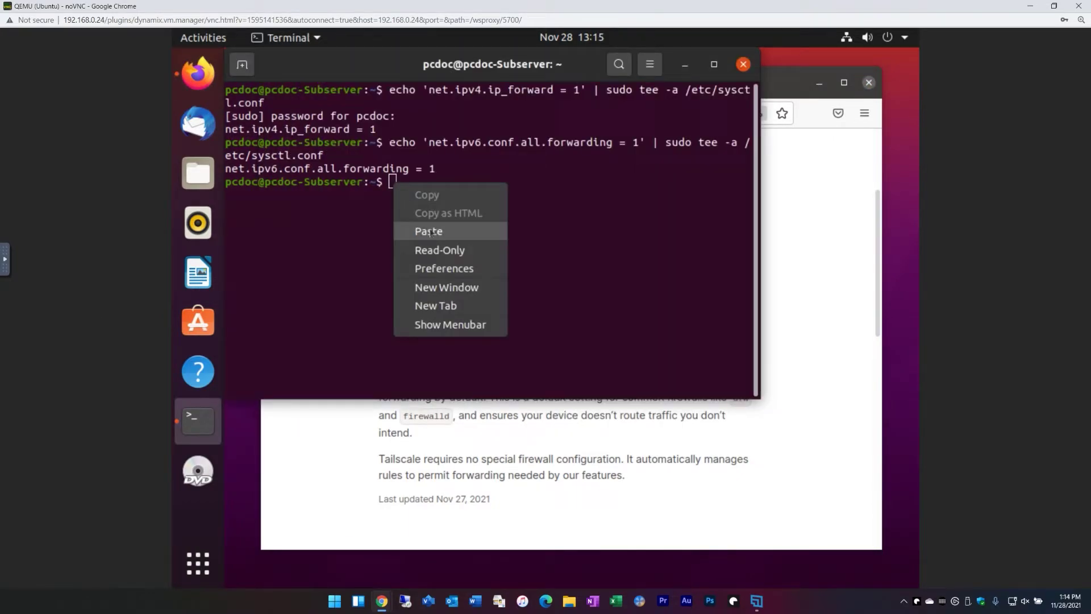
left_click(429, 229)
key("Return")
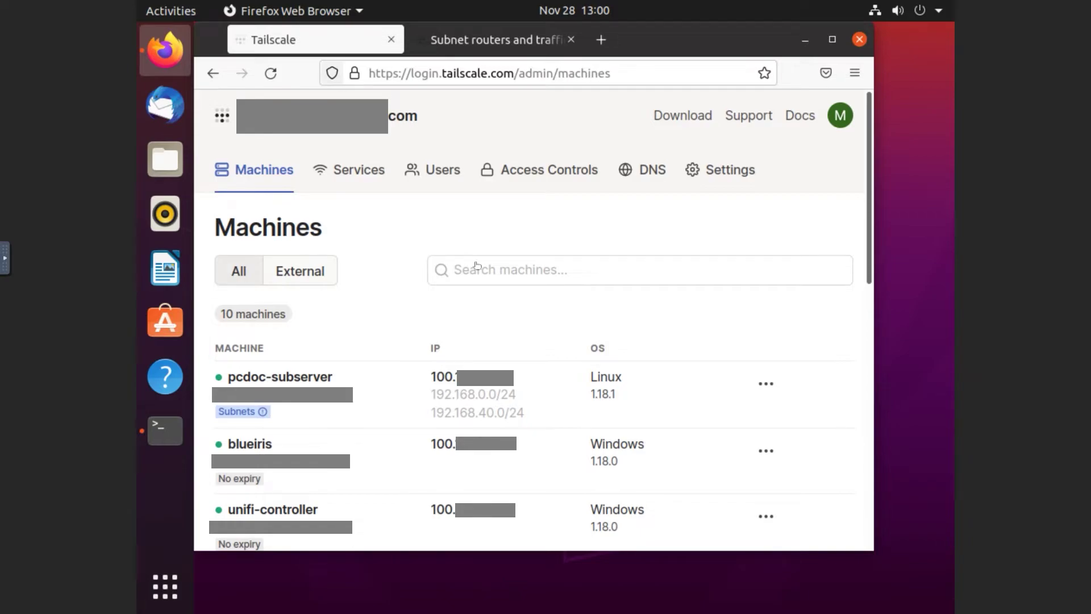
- Switch on the 192.168.0.0/24 and 192.168.40.0/24 routes in pcdoc-subserver's route settings
left_click(765, 383)
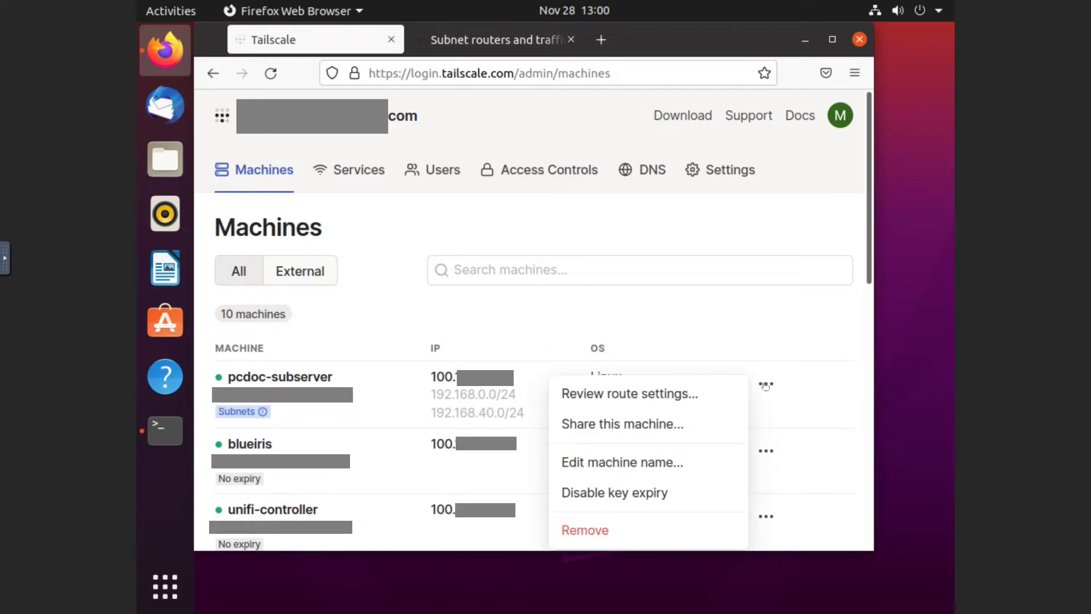
left_click(613, 396)
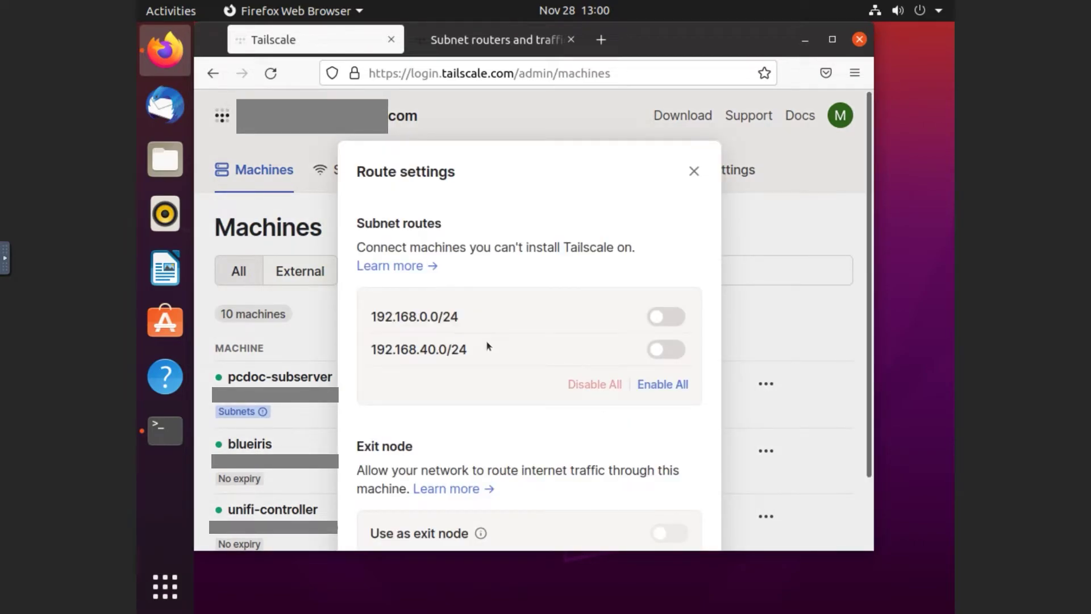
left_click(666, 318)
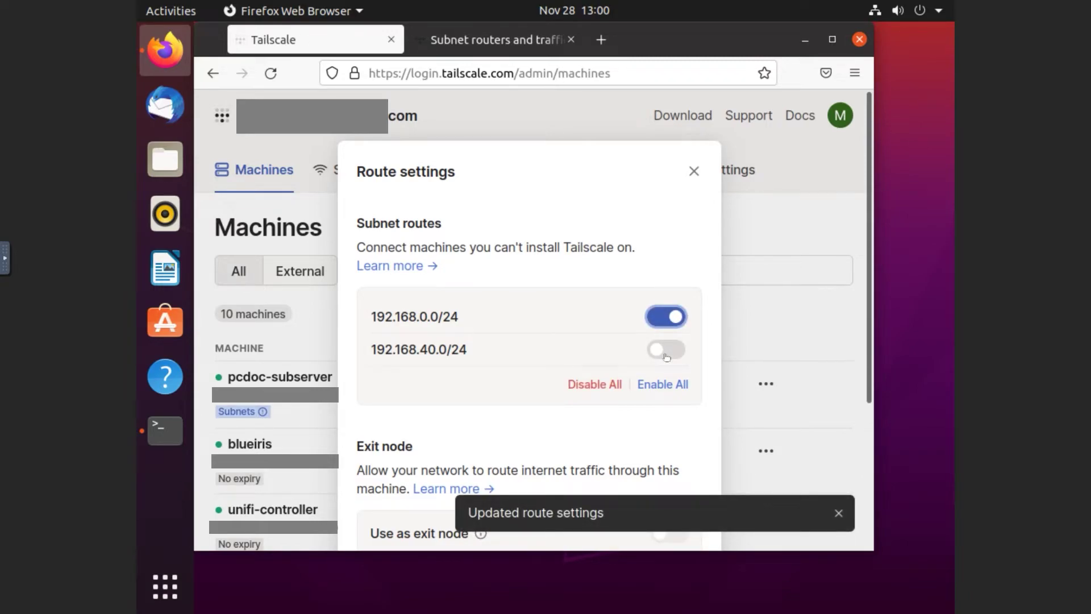
left_click(666, 355)
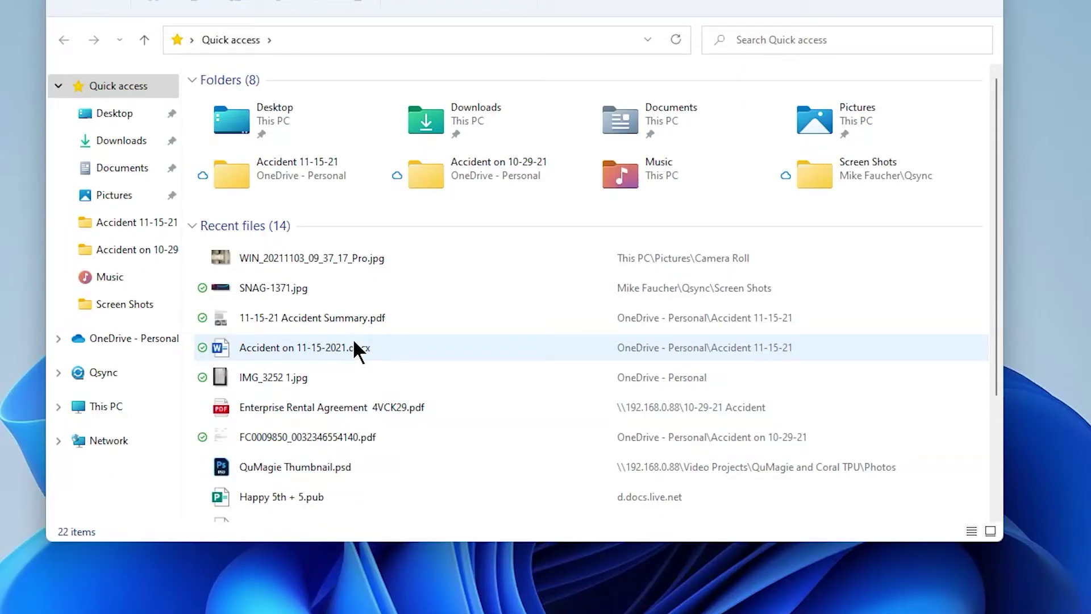
- Browse to \\192.168.0.85 and open the Adobe Video Projects-453B share
left_click(285, 50)
type("\\\\")
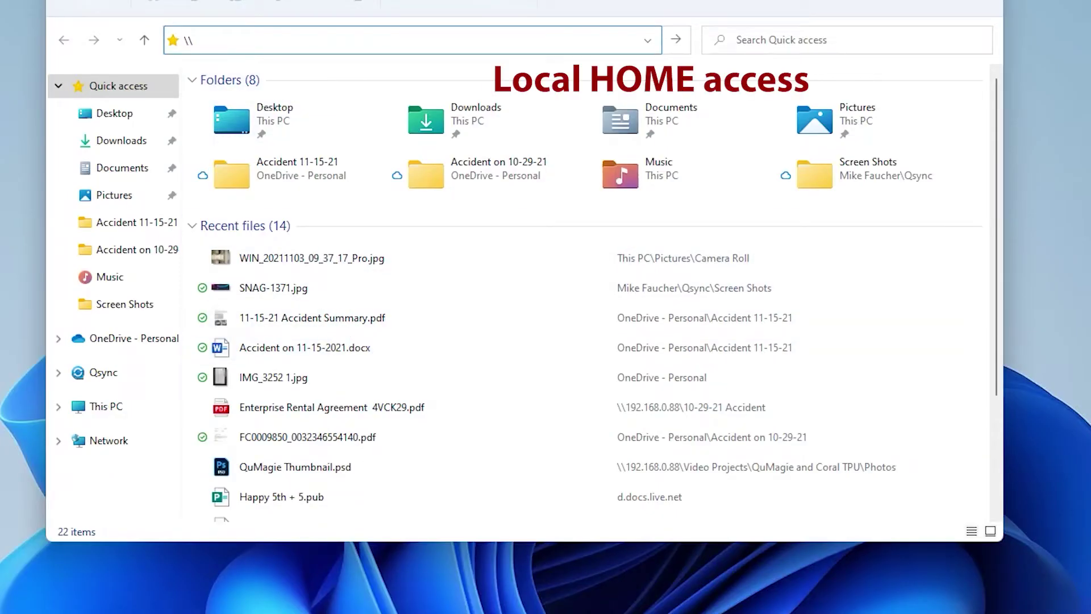
type("192.168.0.85")
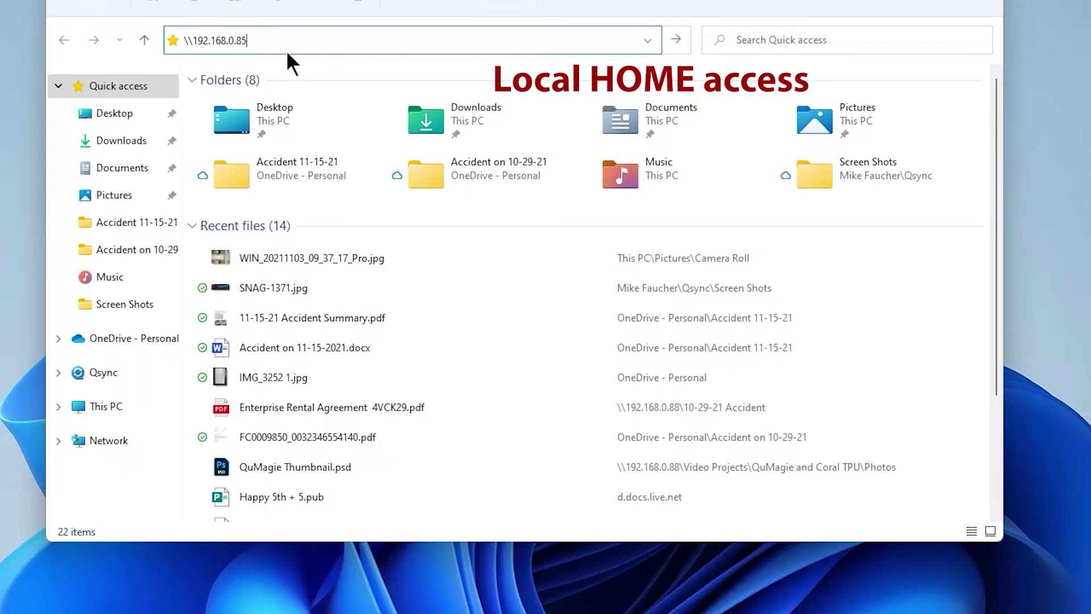
key("Return")
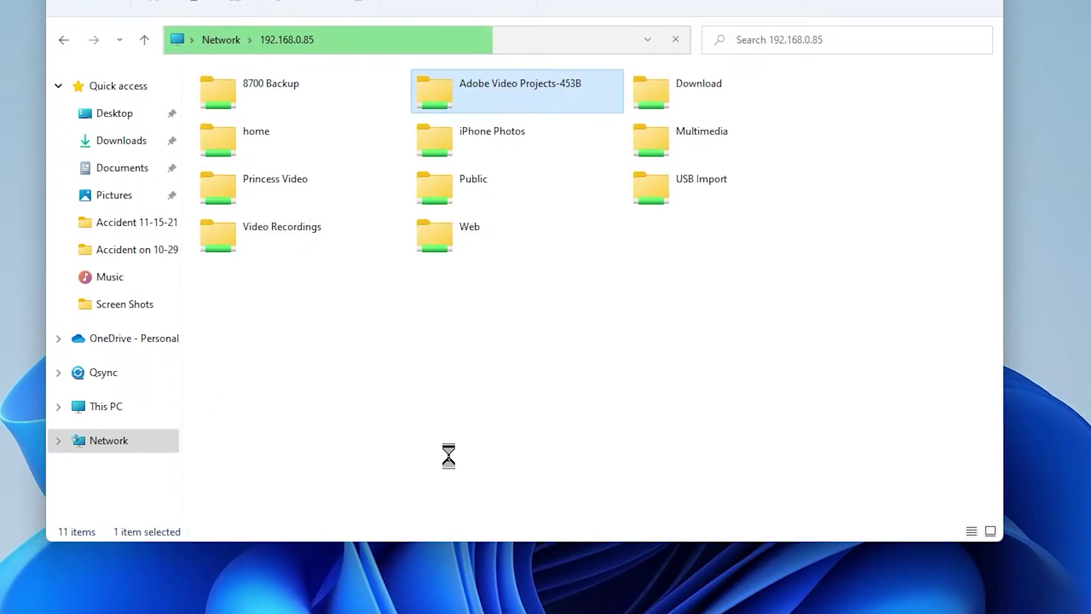
key("Return")
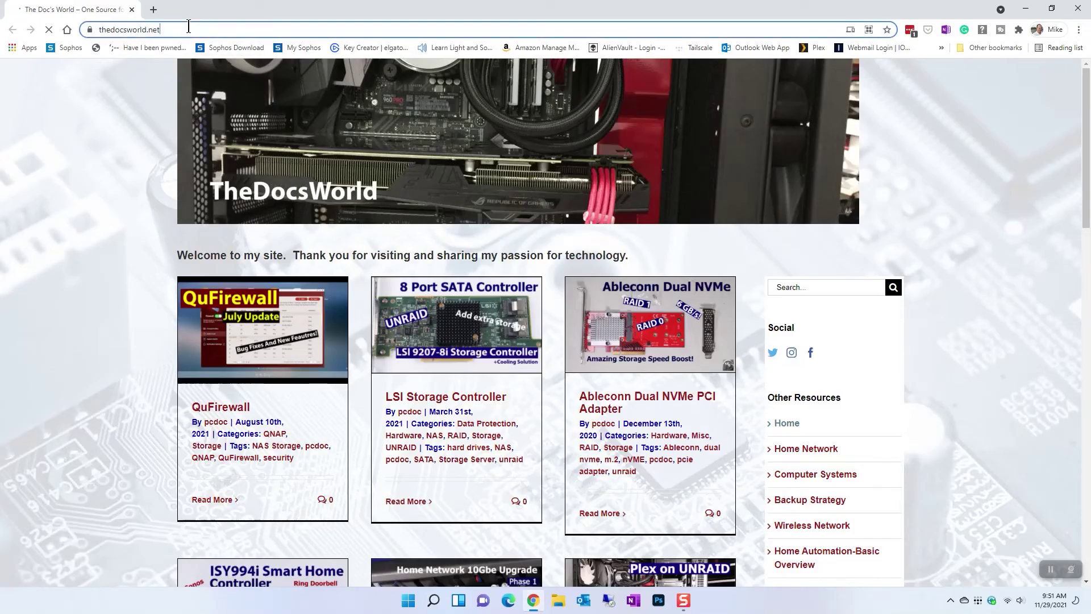
- Load 192.168.0.24 and log in to the Unraid server using the saved login
left_click(182, 30)
type("1")
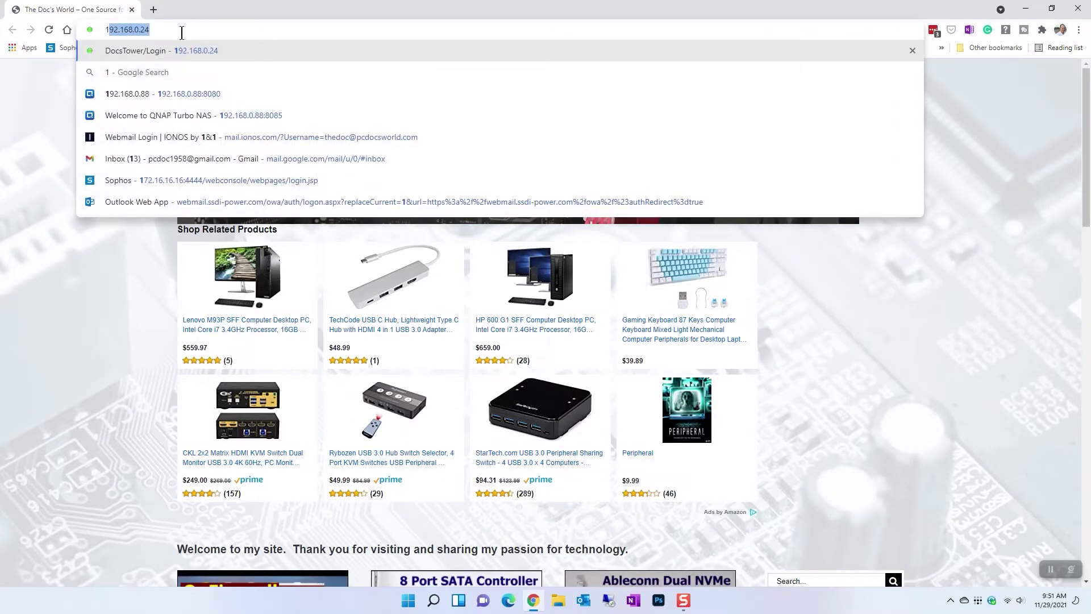
key("Return")
left_click(467, 255)
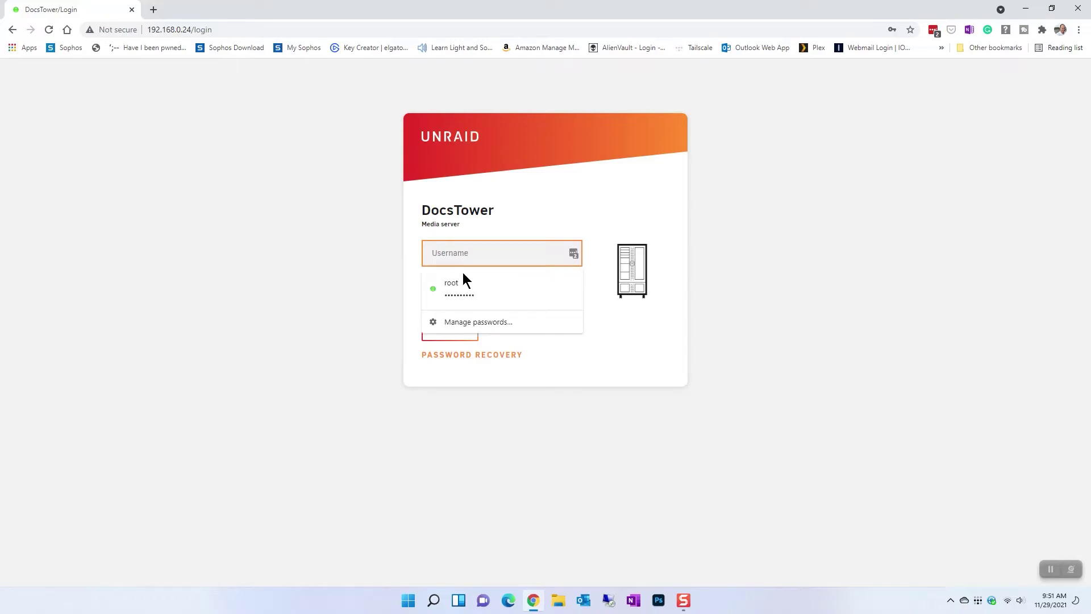
left_click(461, 281)
left_click(455, 334)
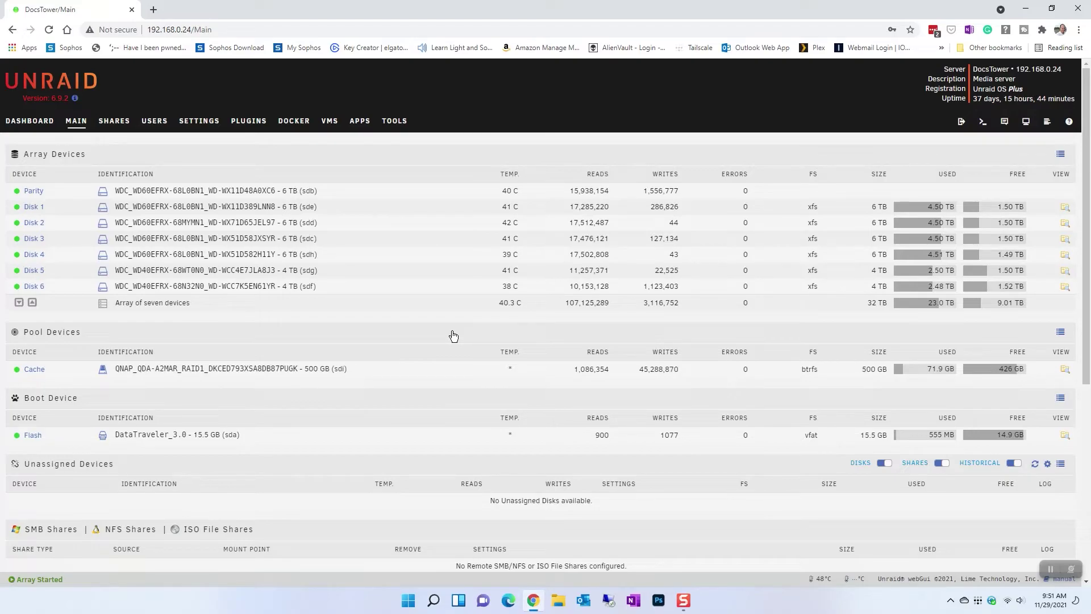
- Go to the QNAP Turbo NAS page at 192.168.0.88:8085 via the address-bar suggestion
left_click(238, 29)
type("1")
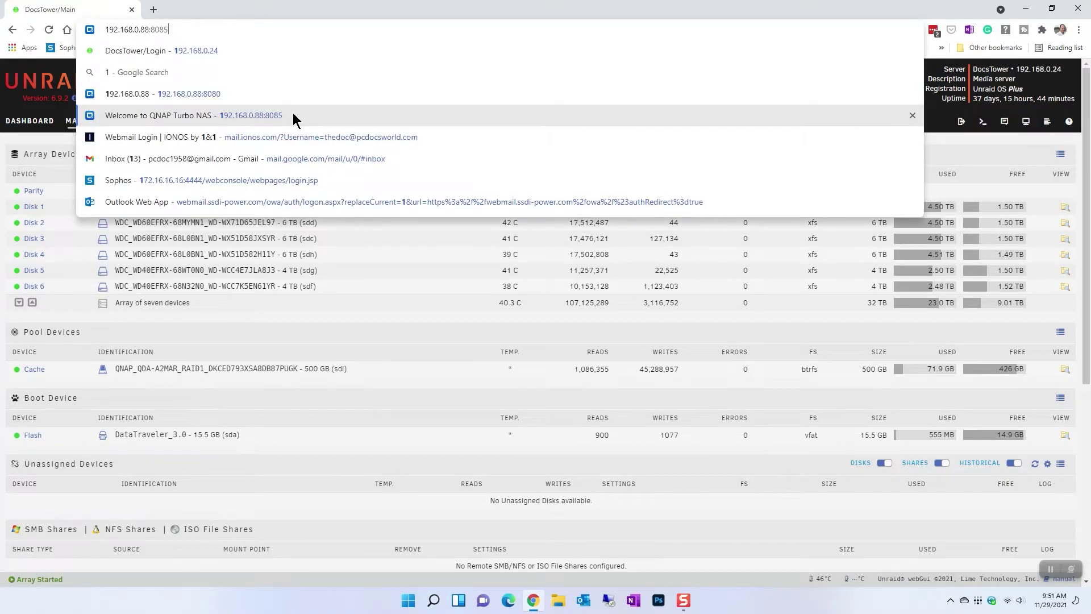
left_click(293, 115)
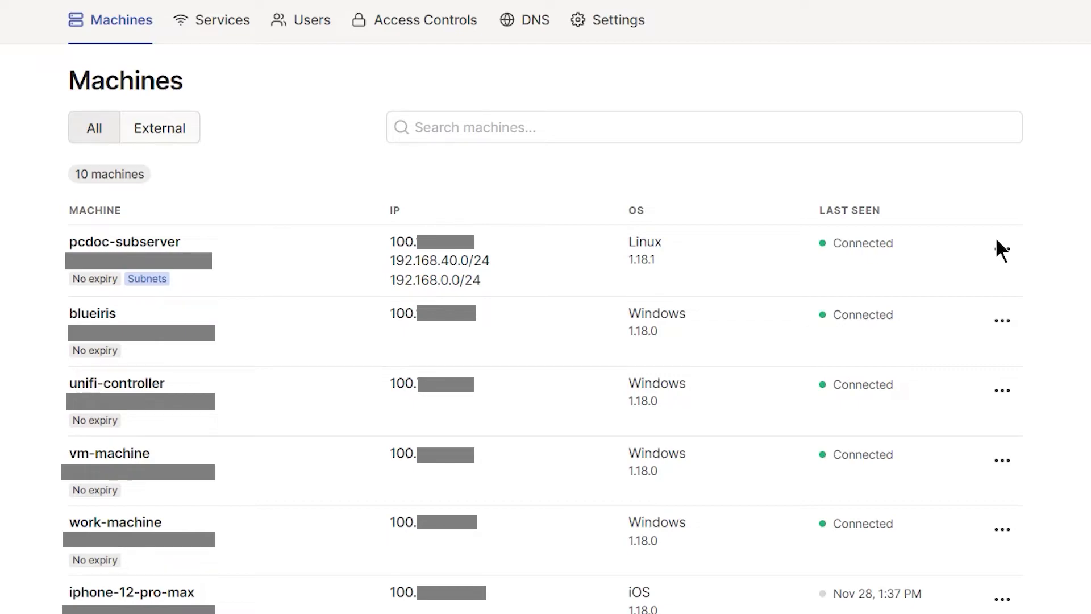
- Turn off the 192.168.0.0/24 route in pcdoc-subserver's route settings, keeping 192.168.40.0/24 enabled
left_click(1000, 249)
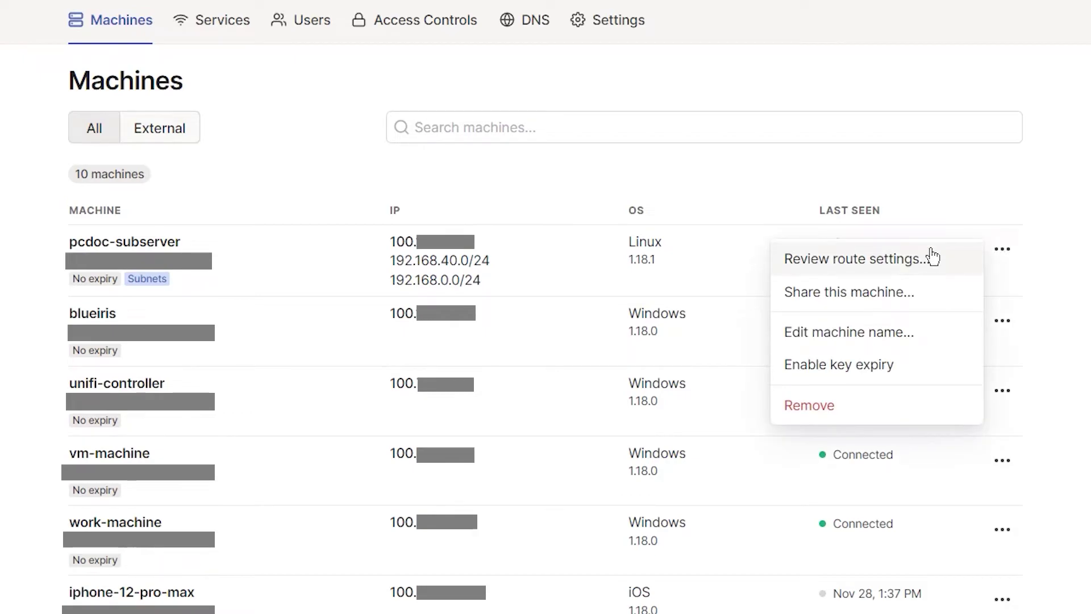
left_click(855, 258)
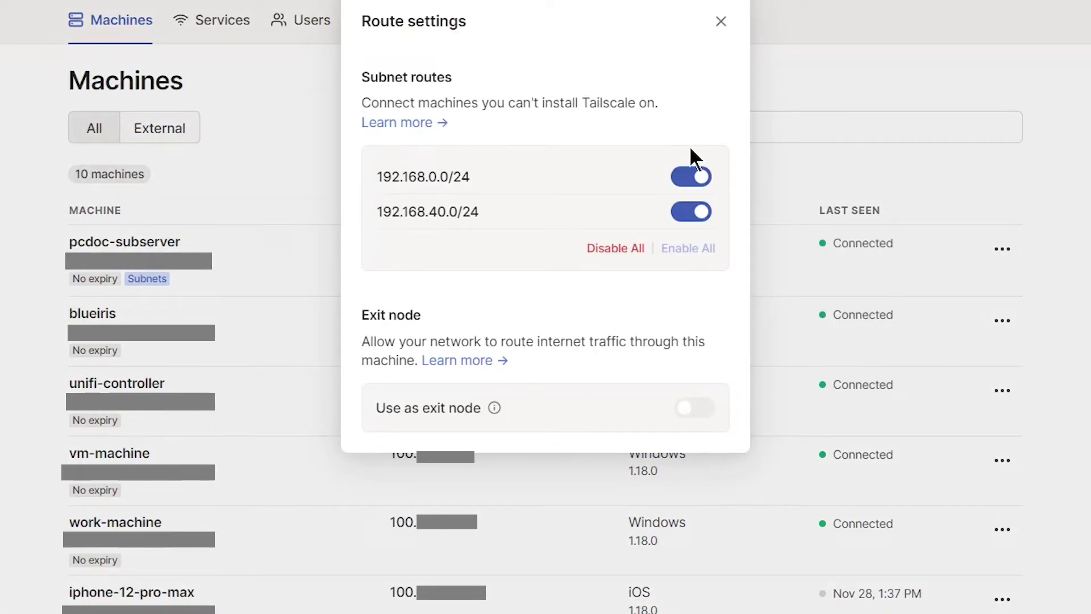
left_click(684, 179)
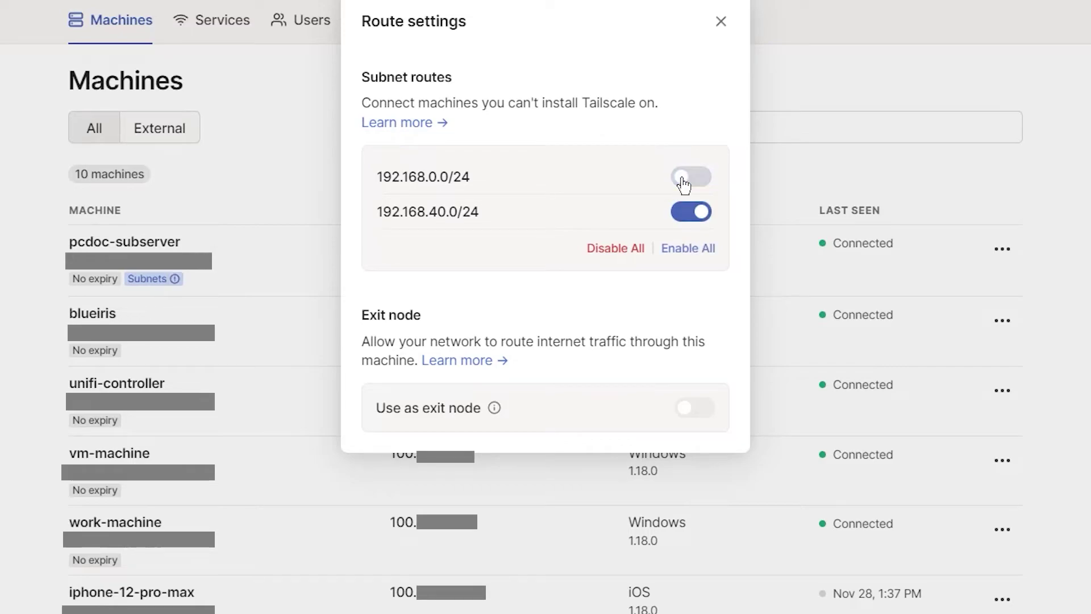
left_click(720, 22)
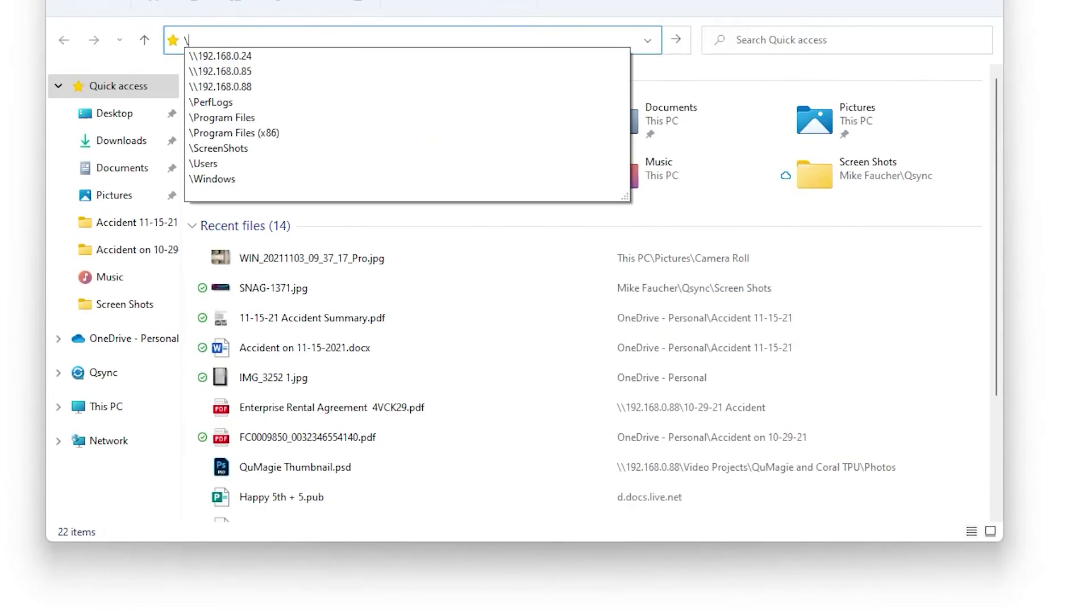
- Try reaching the 192.168.0.88 shares and 192.168.0.86:8085 to confirm they fail without the route
type("1")
key("Down")
key("Down")
key("Down")
key("Return")
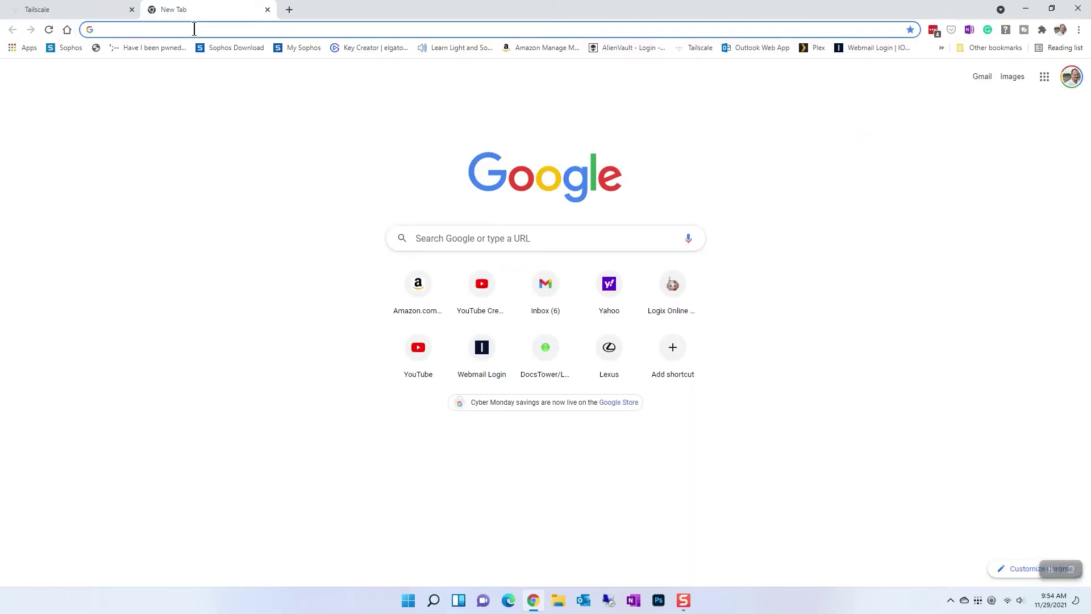
type("192")
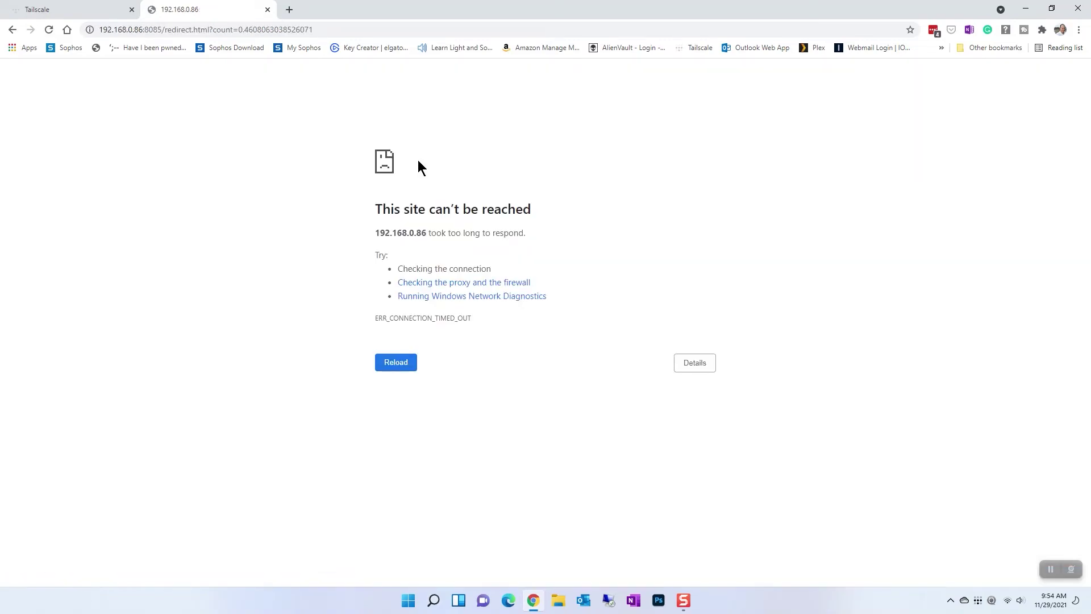
- Switch the 192.168.0.0/24 route back on in pcdoc-subserver's route settings
left_click(61, 9)
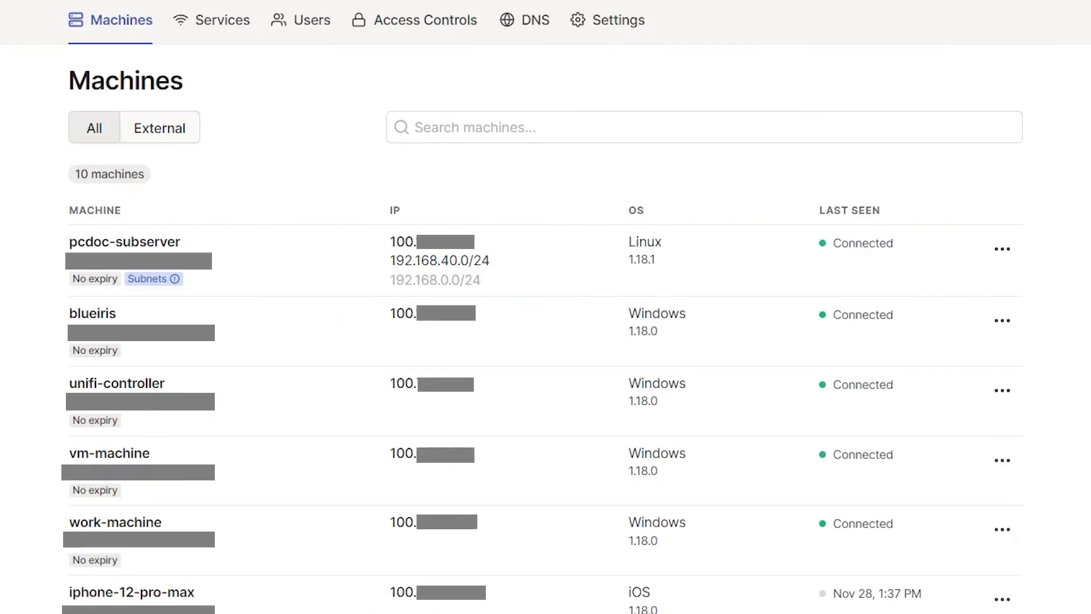
left_click(1002, 249)
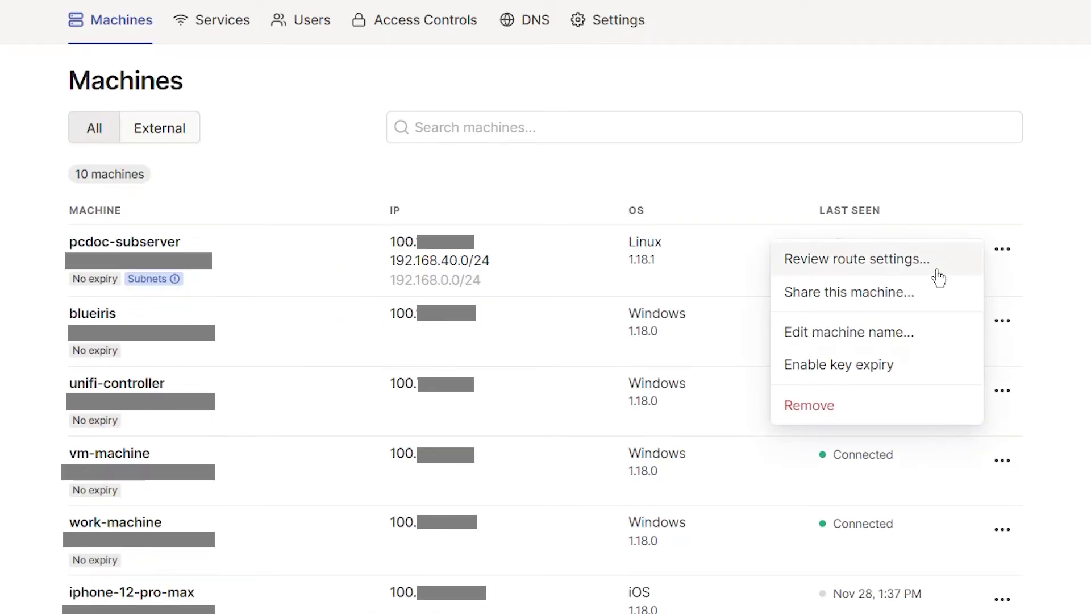
left_click(935, 260)
left_click(689, 176)
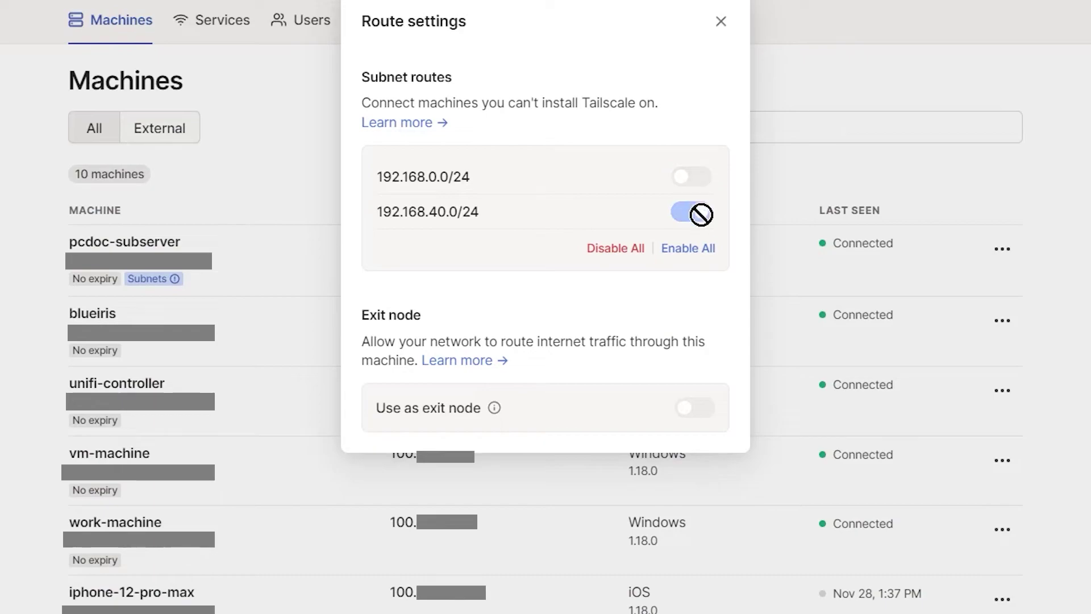
left_click(721, 22)
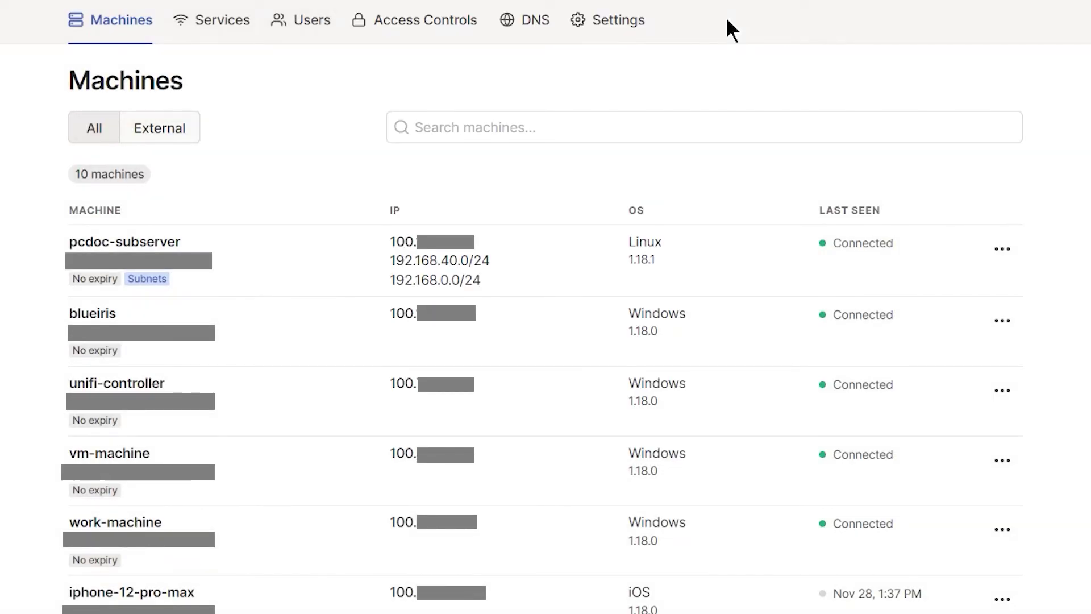